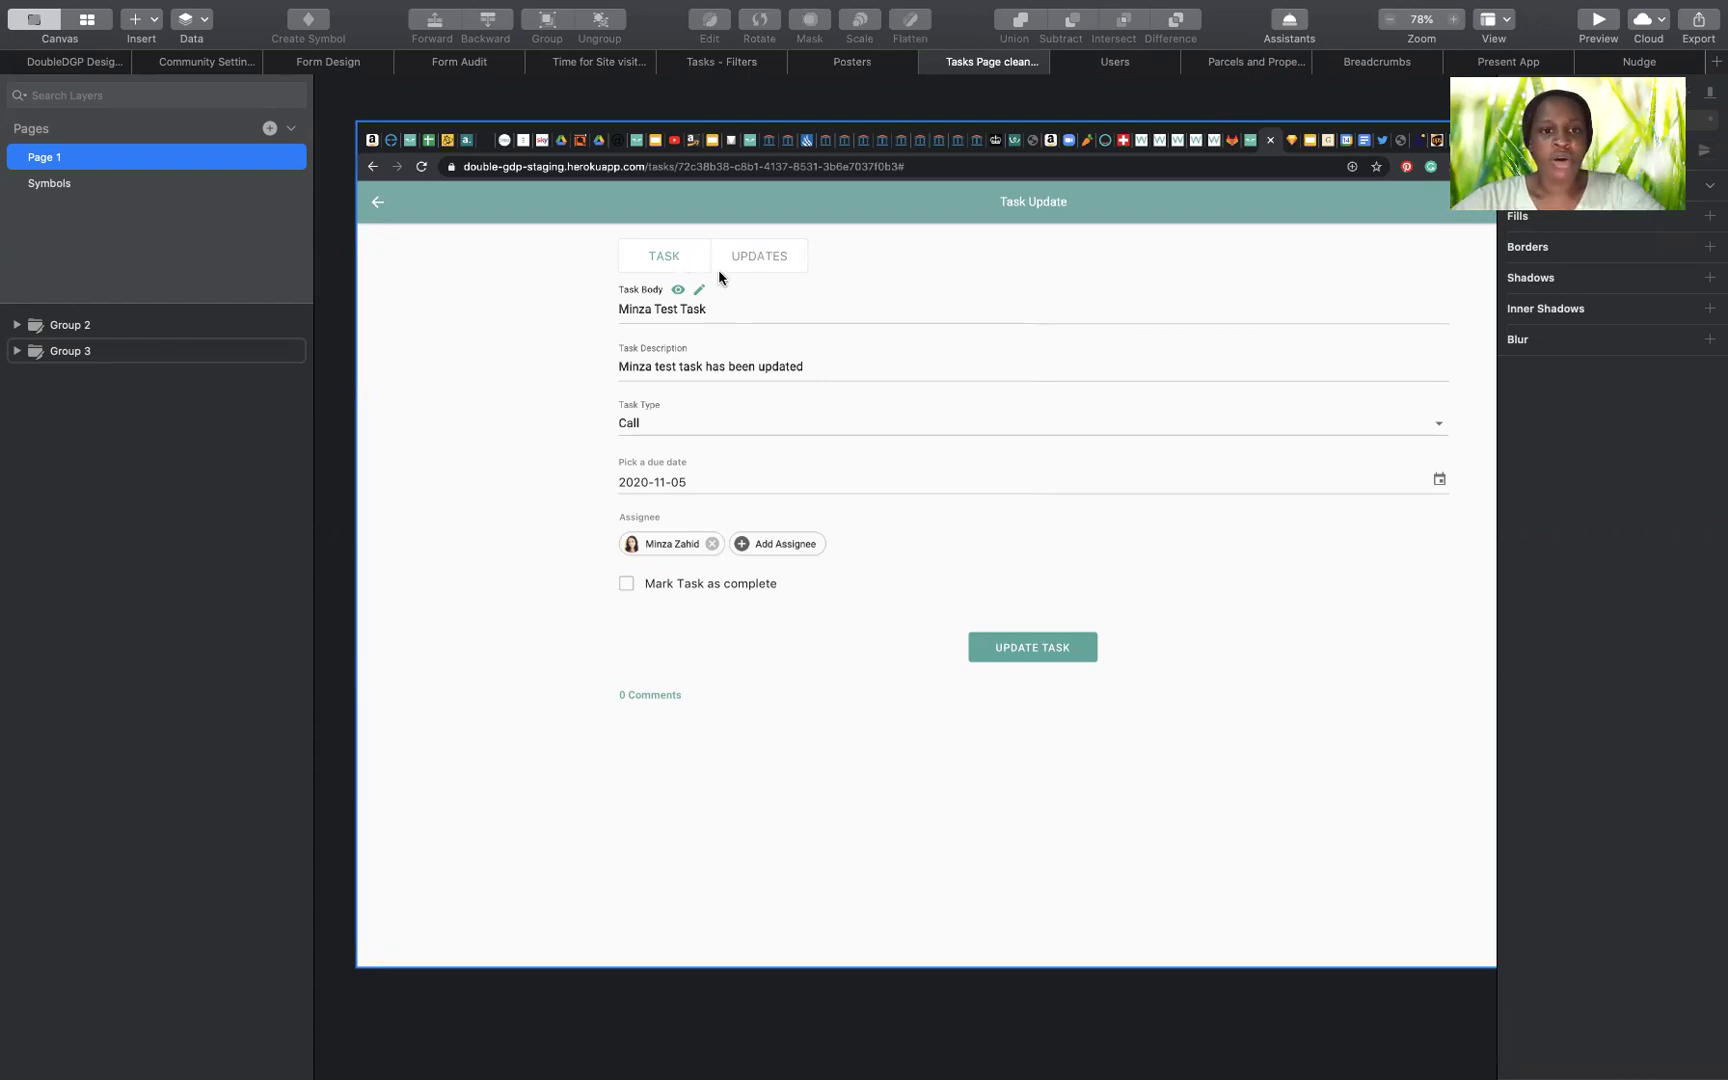
Zoom in on the Test Form updates history artboard in the Form Audit document
click(480, 65)
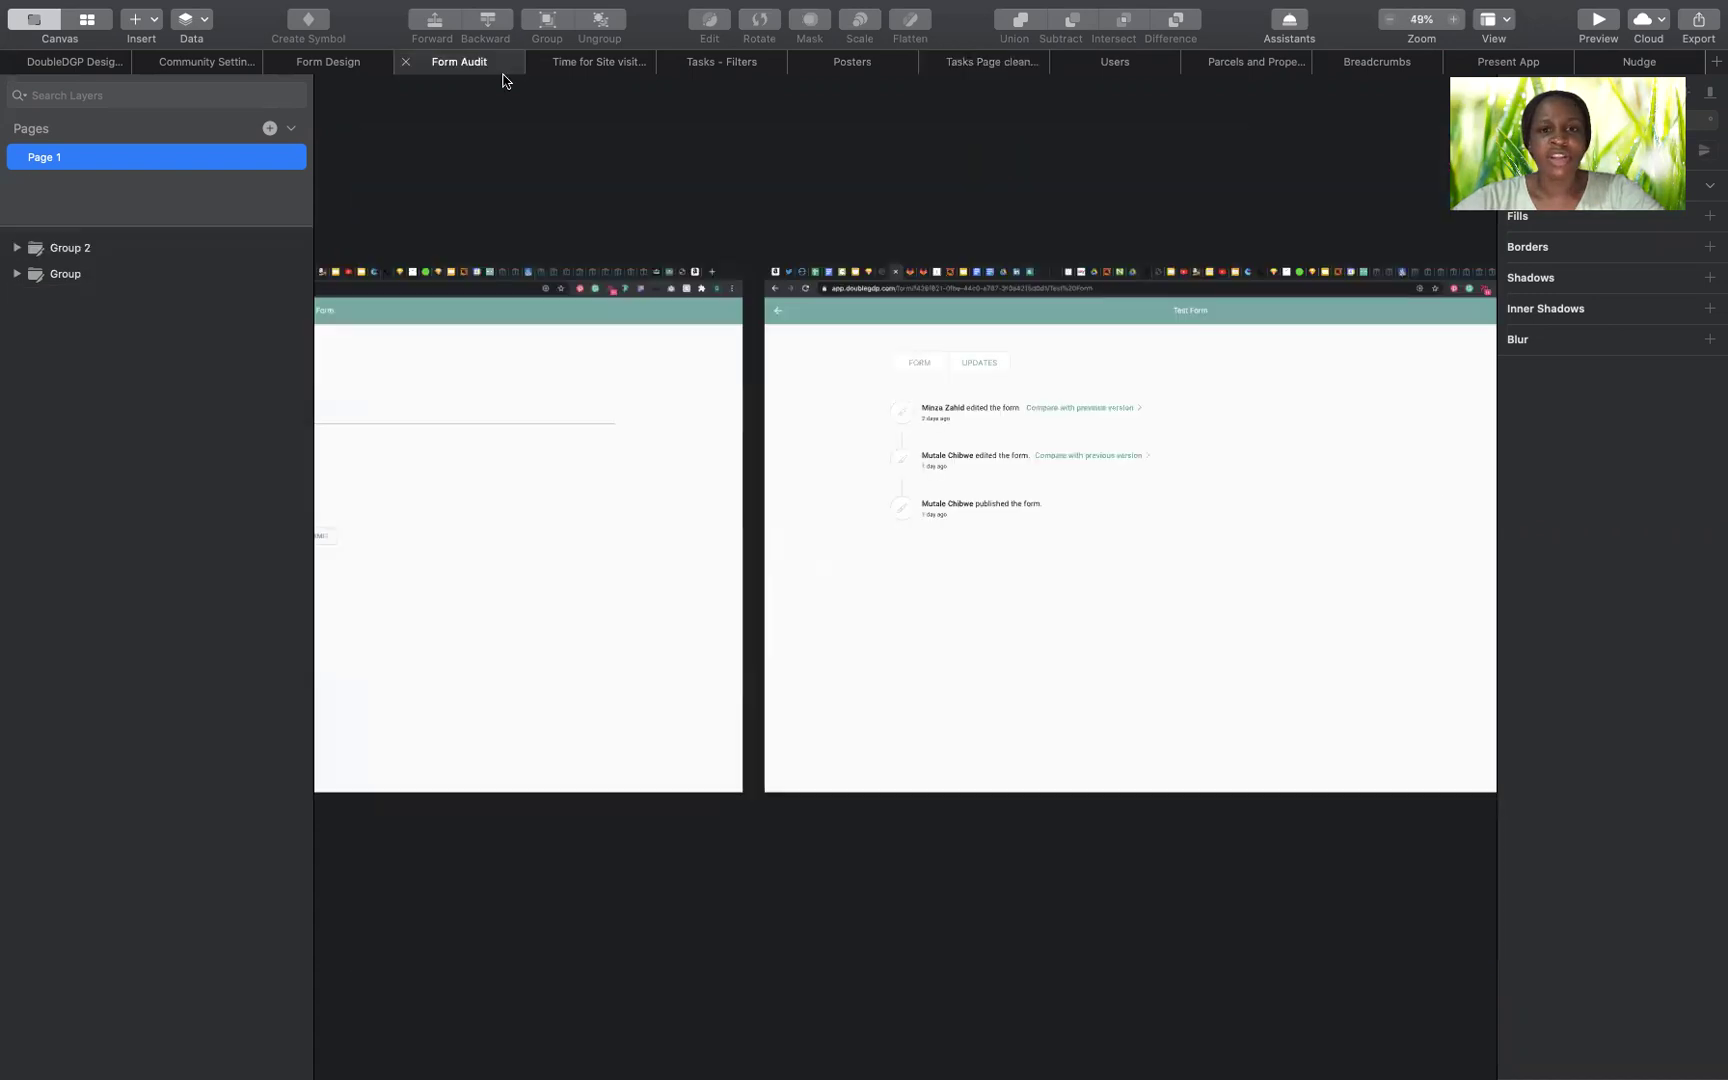
scroll(935, 317, up, 3)
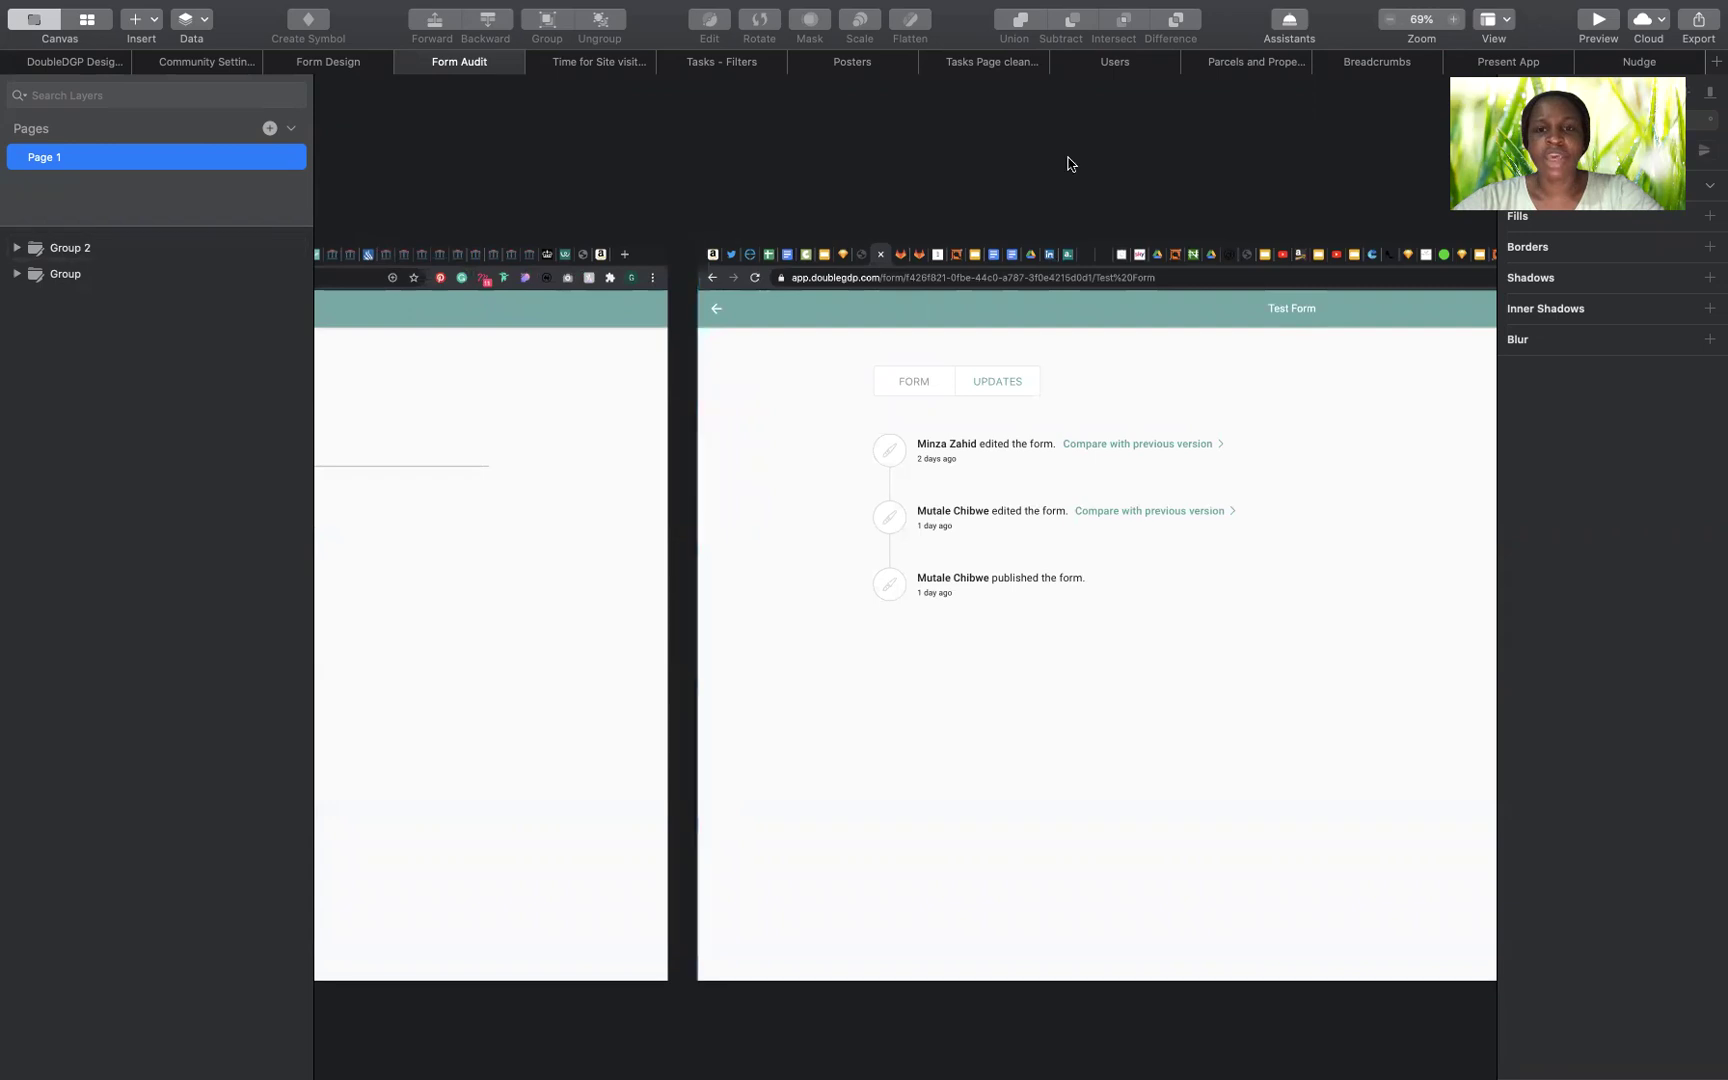
mouse_move(1290, 8)
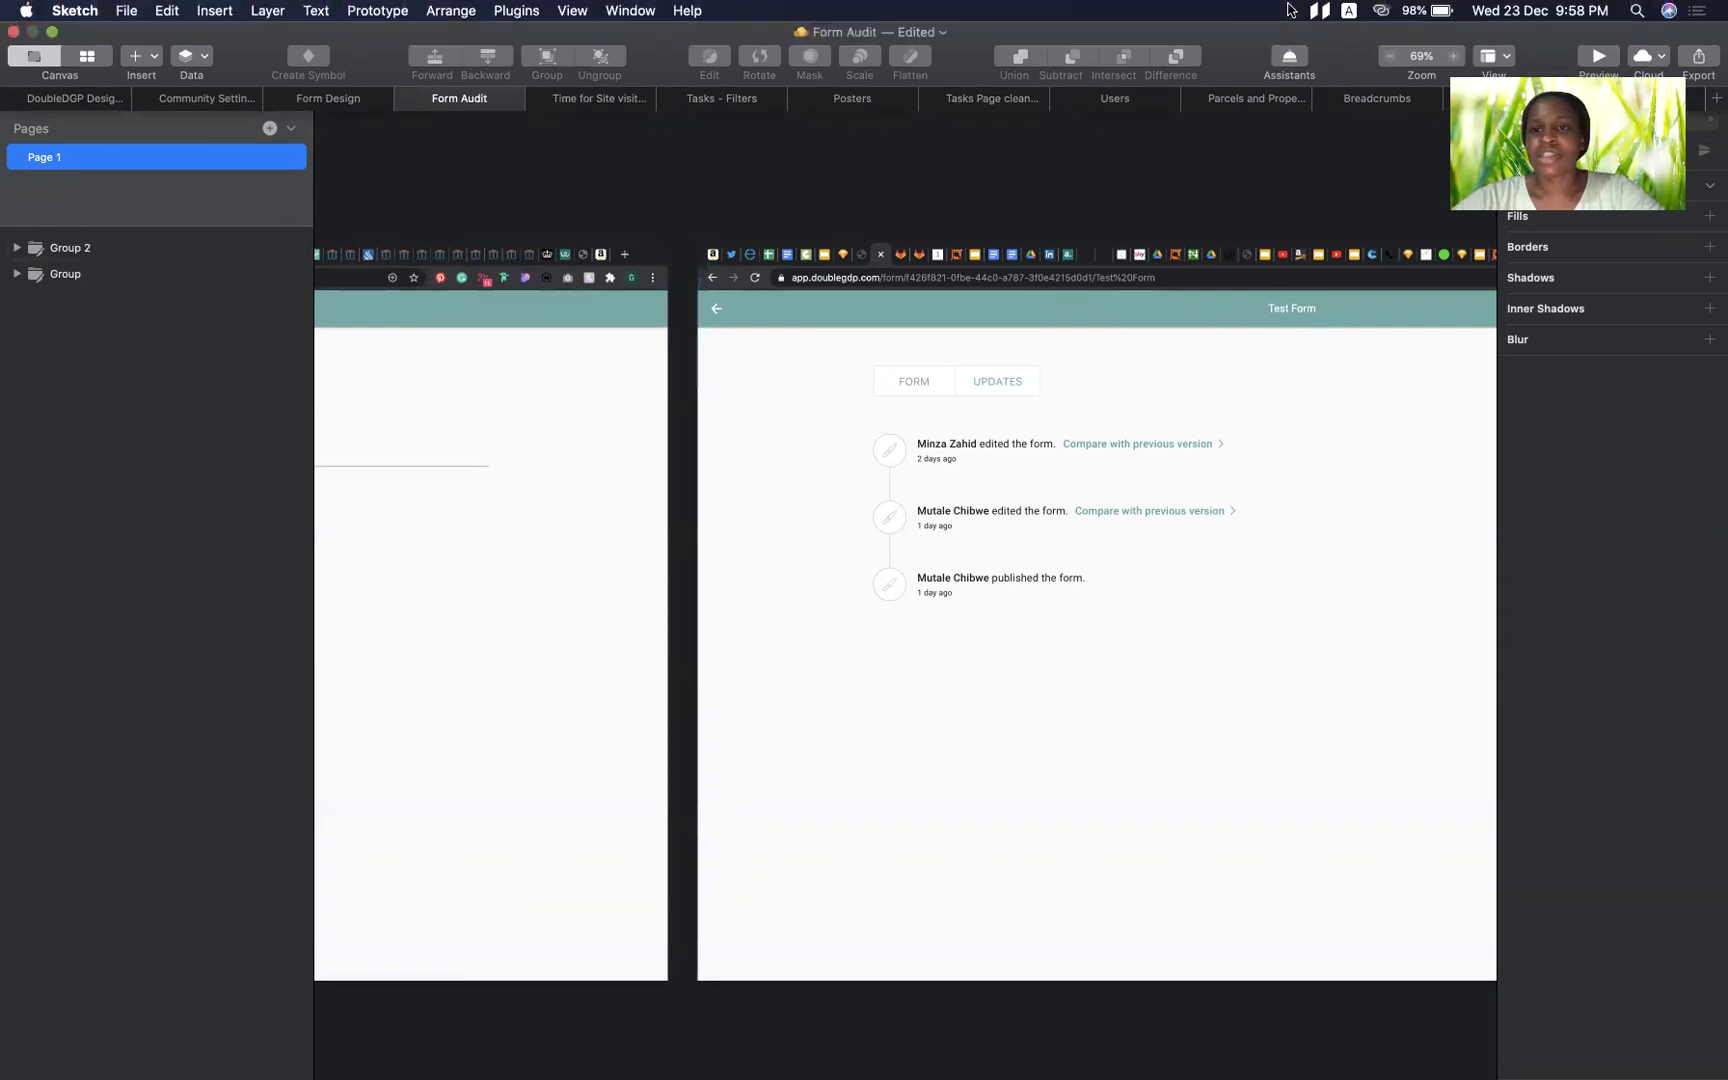
Pan across the Task Update form and Updates timeline artboards in the Tasks Page clean-up document
click(1040, 108)
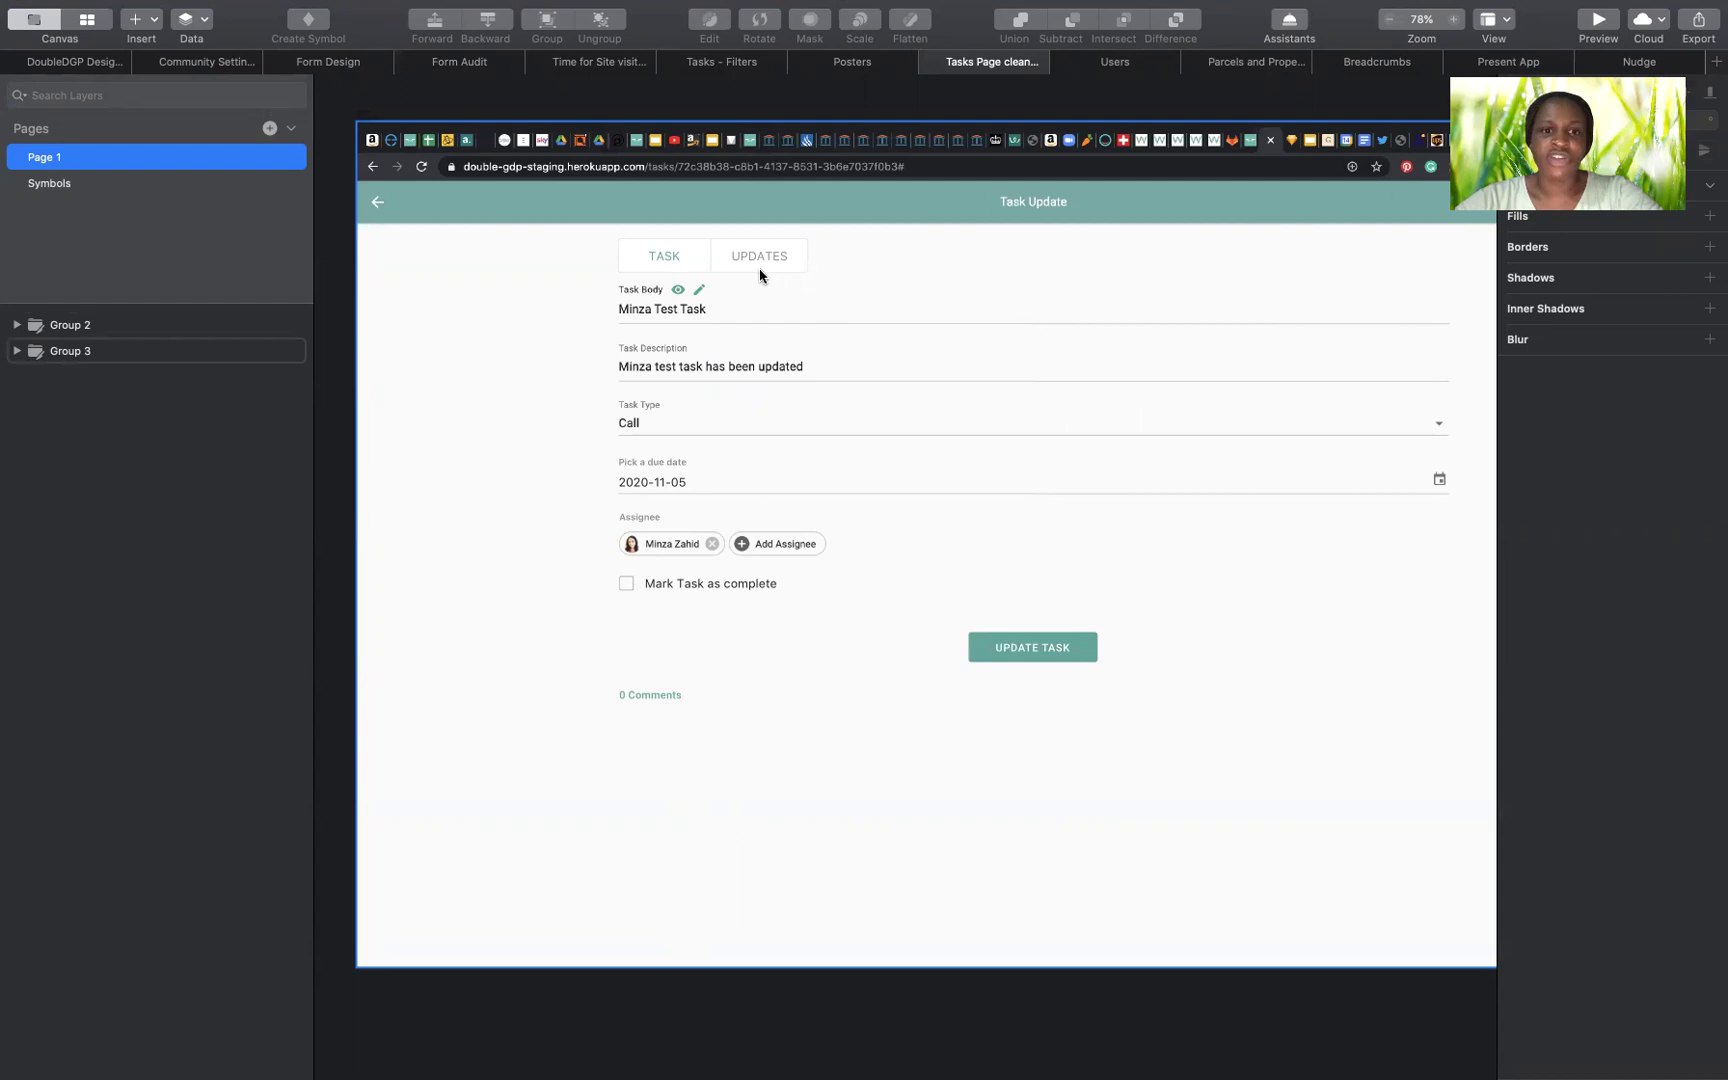
scroll(670, 260, right, 15)
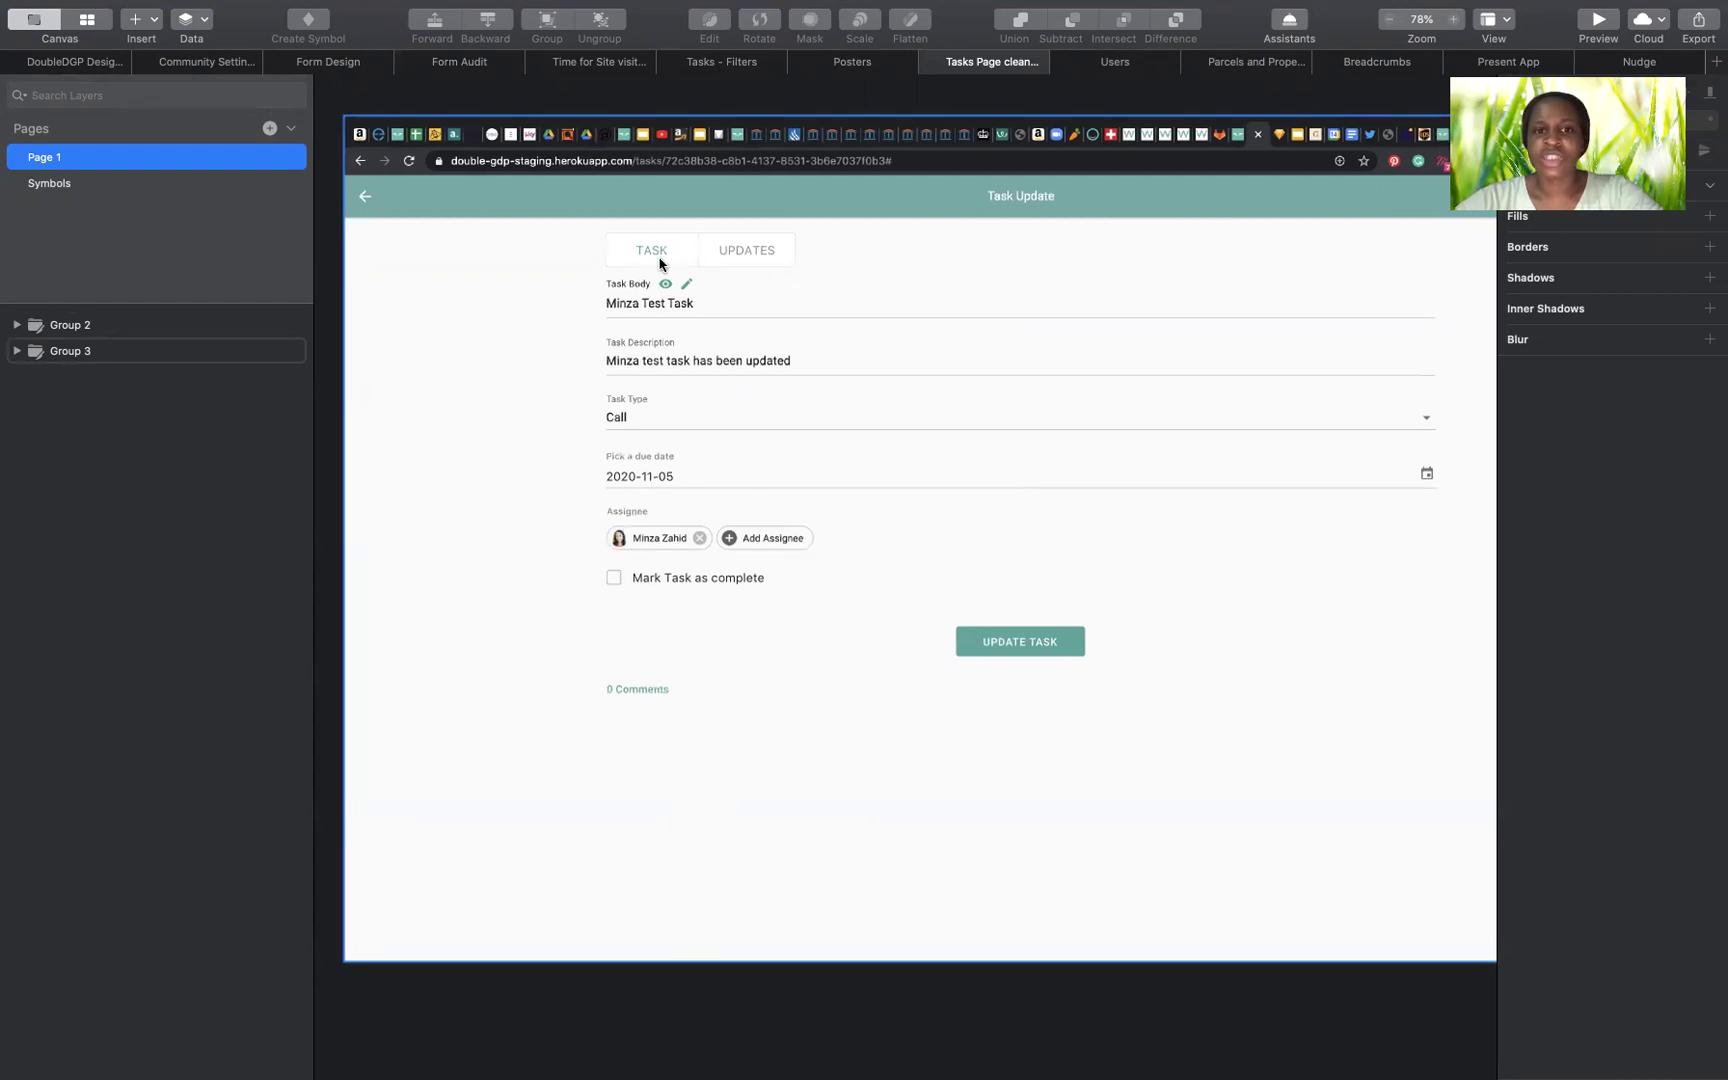
scroll(800, 280, right, 5)
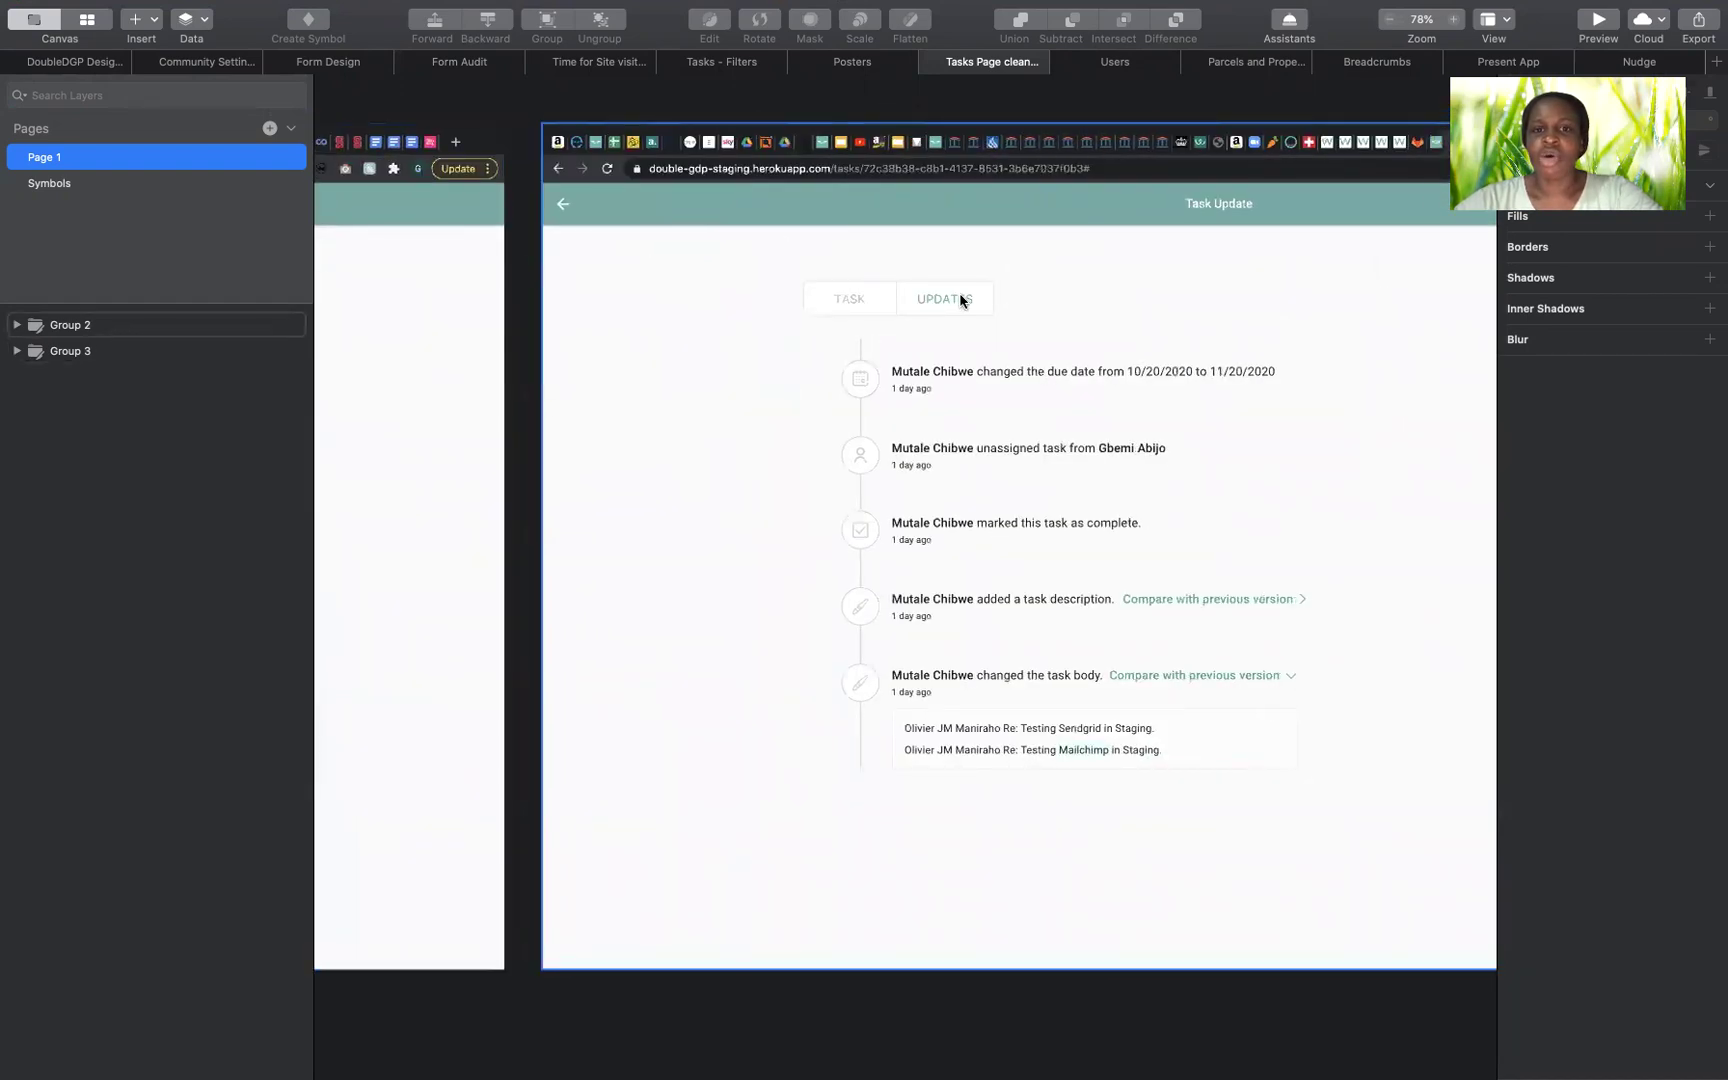
scroll(726, 644, left, 17)
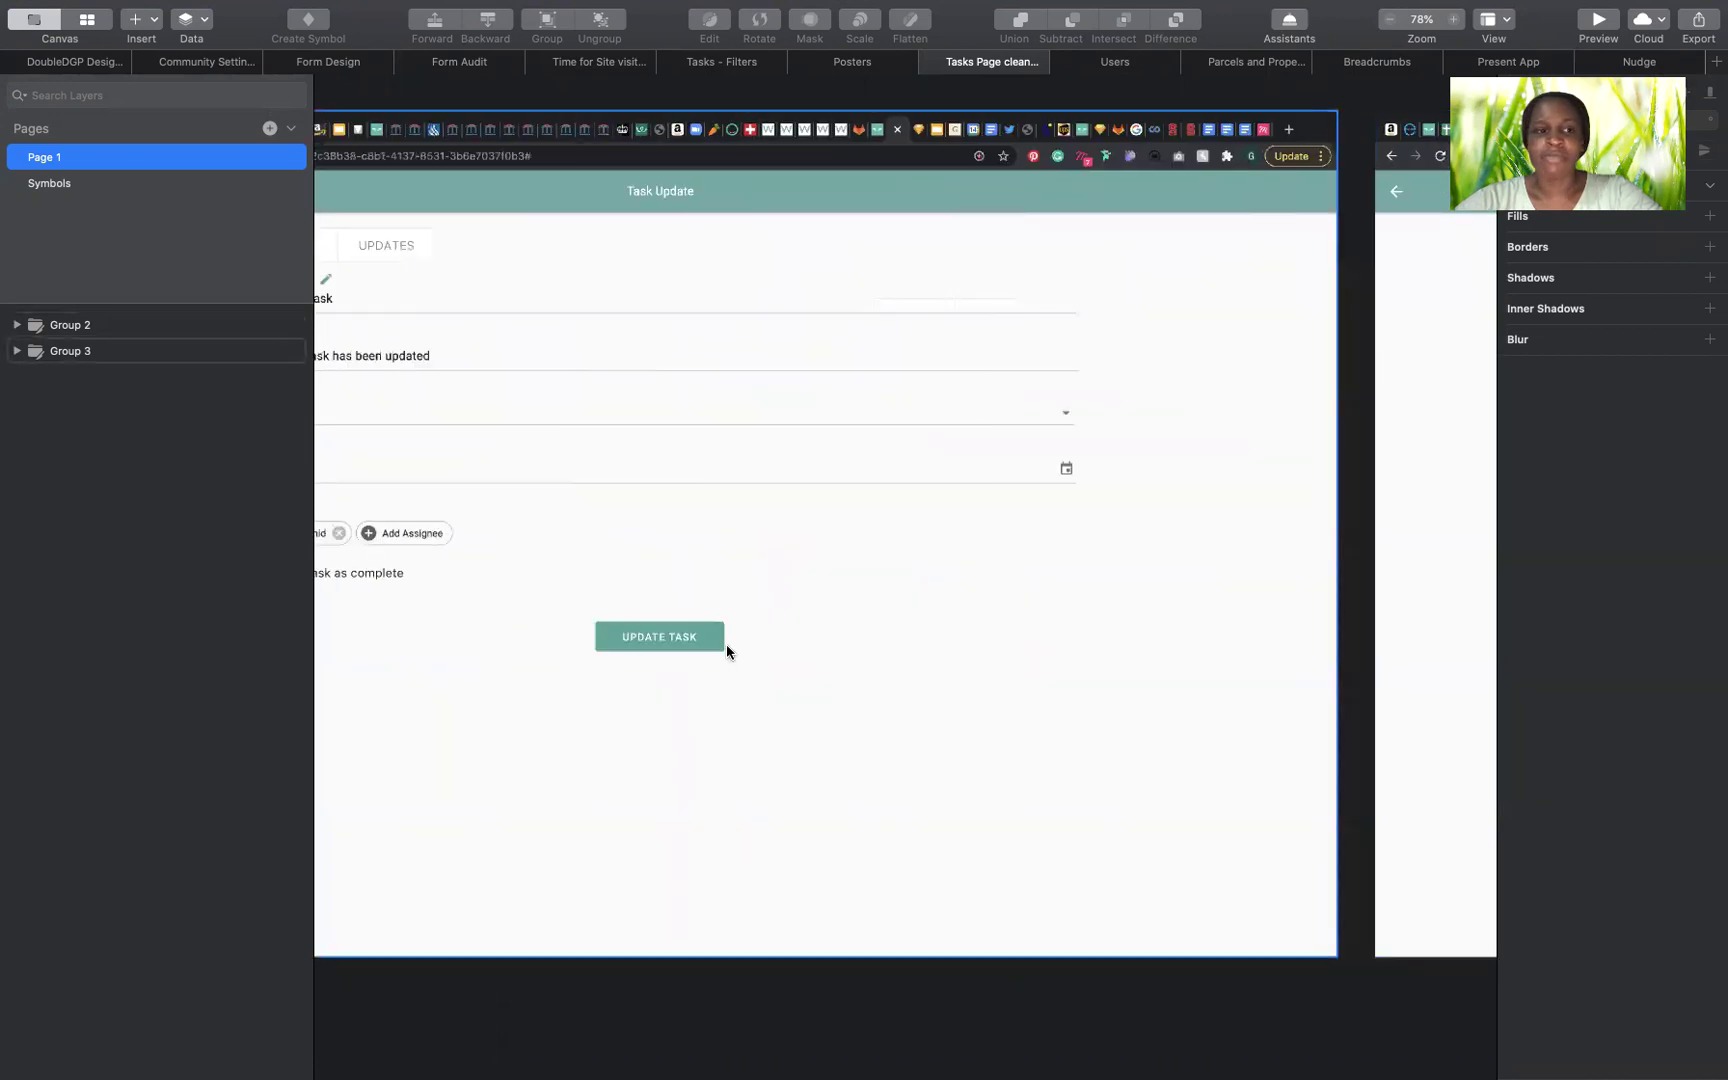
scroll(726, 644, down, 1)
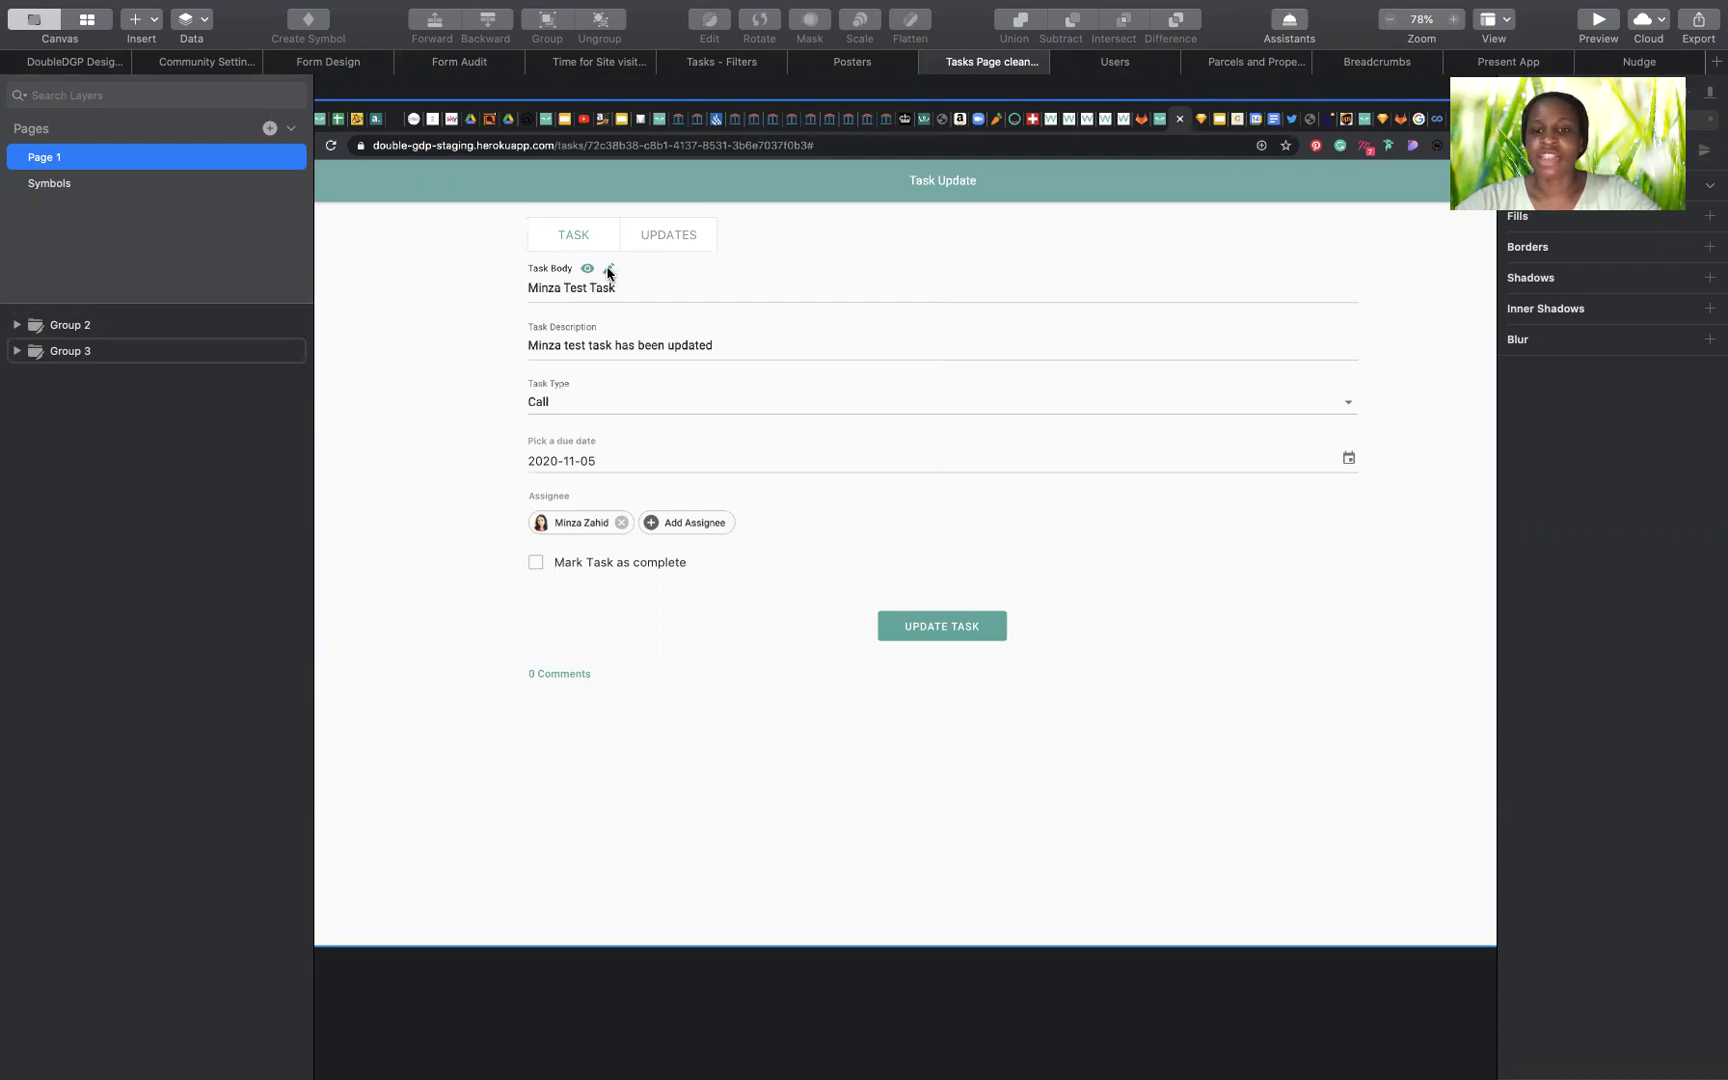
scroll(609, 272, right, 5)
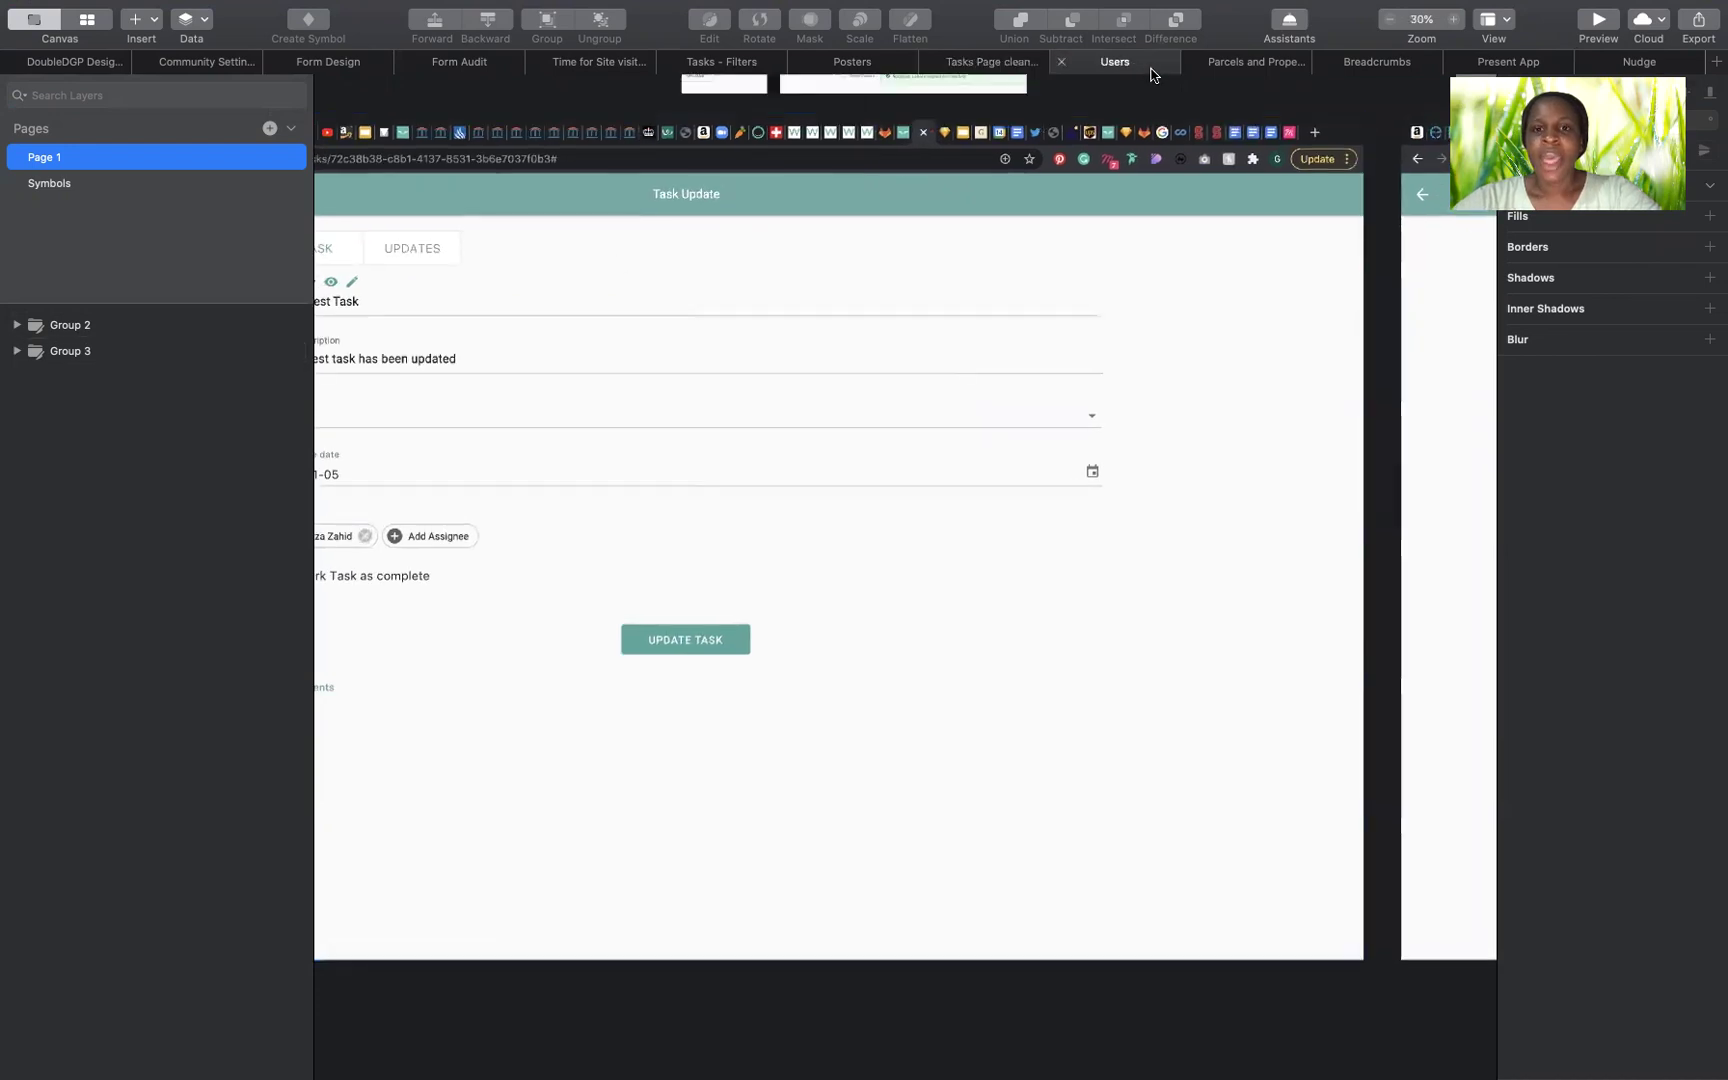
Pan across the Editing a User and User contact artboards in the Users document
click(1151, 68)
scroll(957, 455, up, 5)
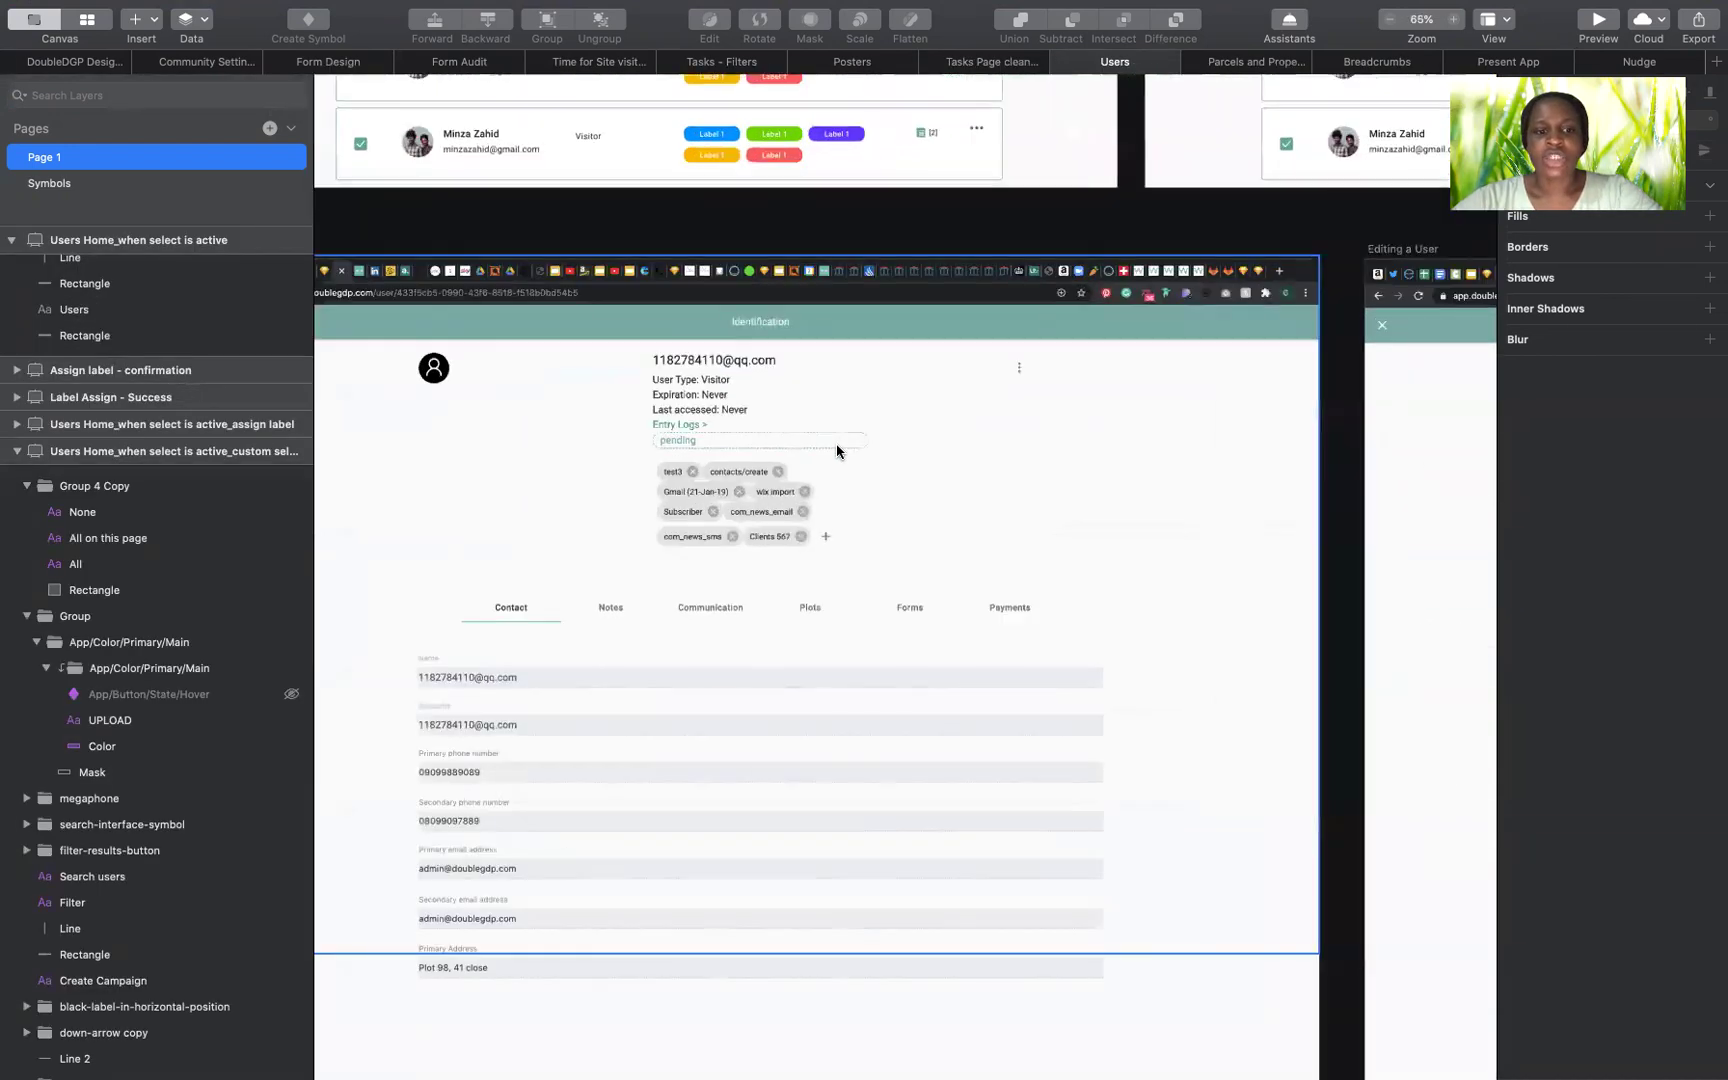
scroll(836, 443, right, 15)
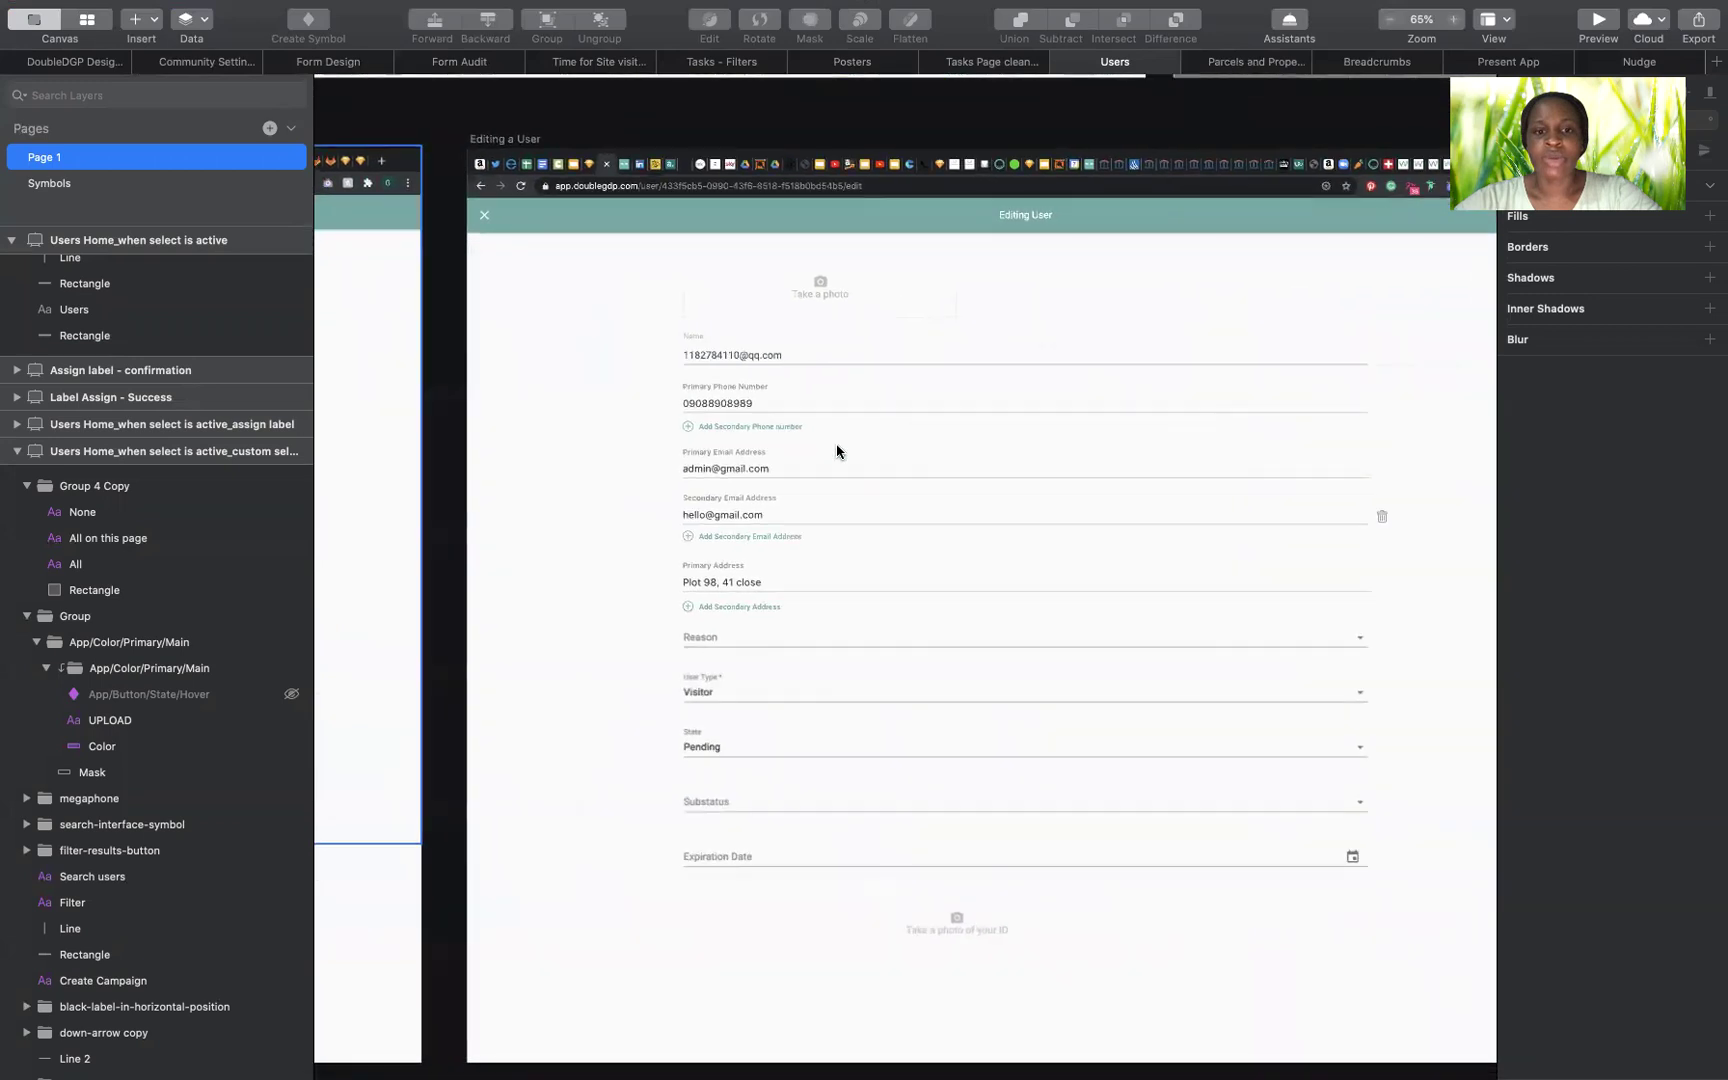
scroll(836, 445, right, 2)
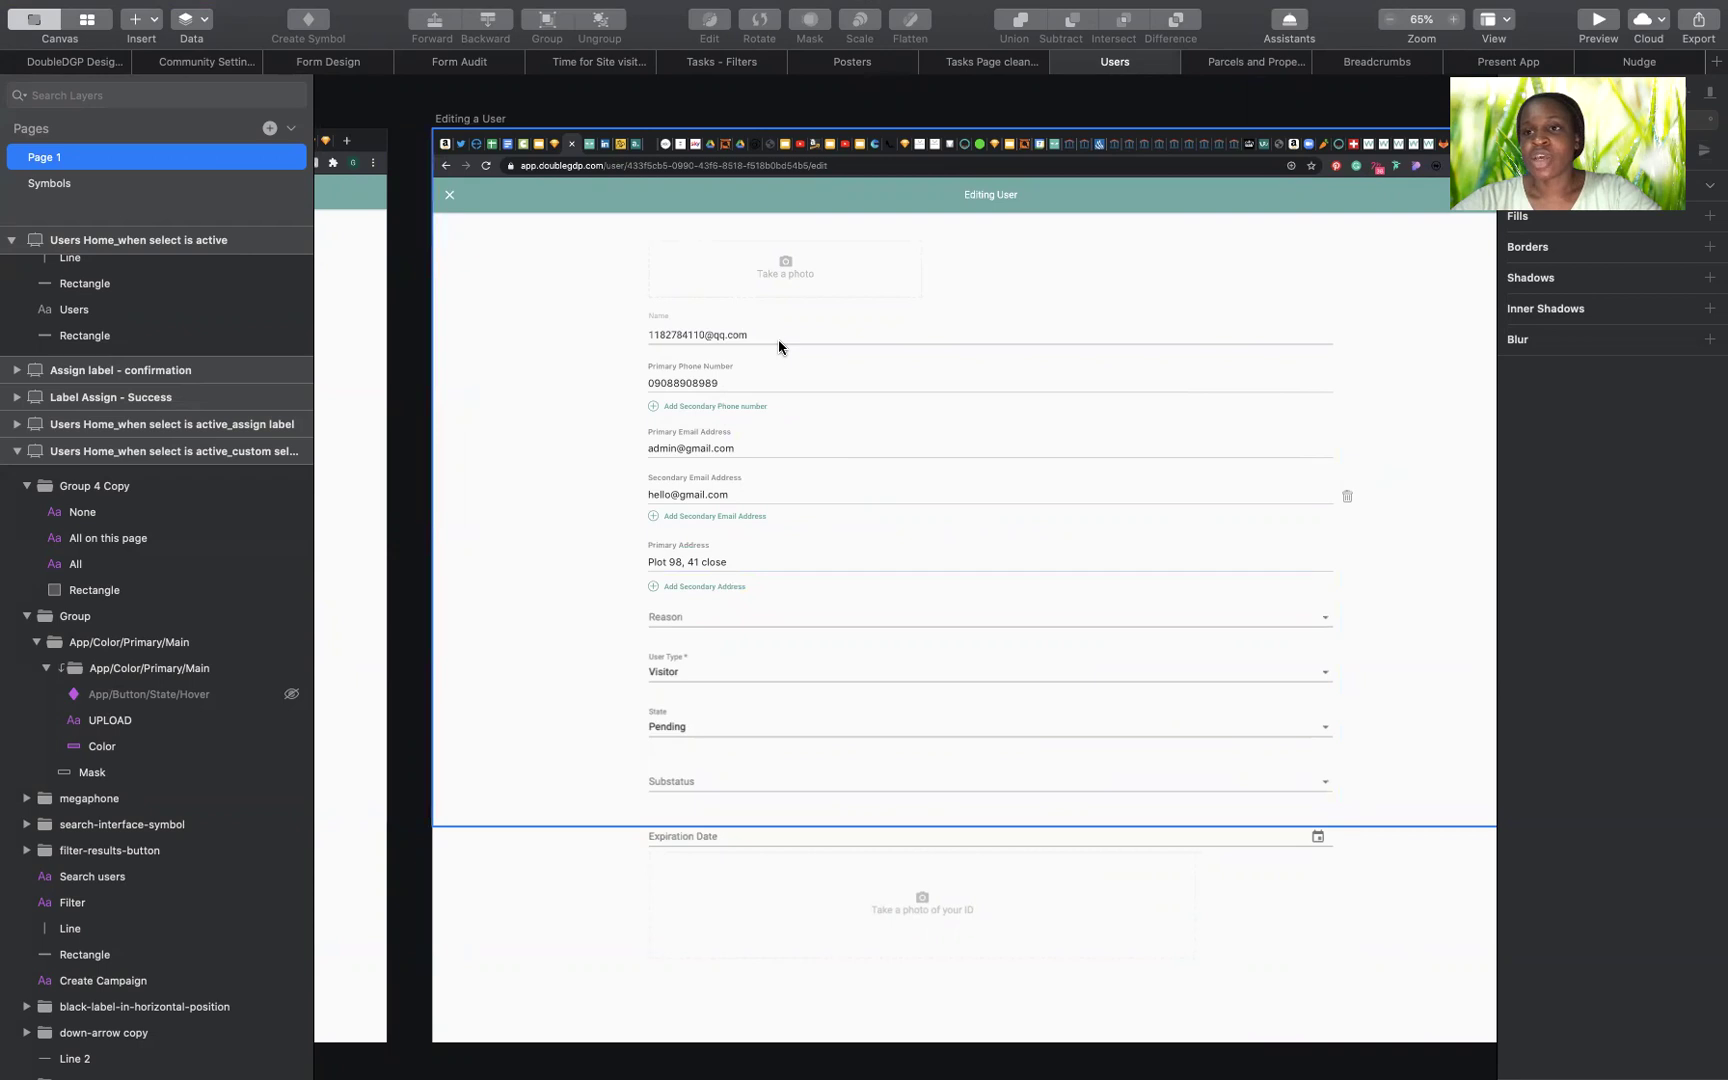
scroll(778, 339, left, 10)
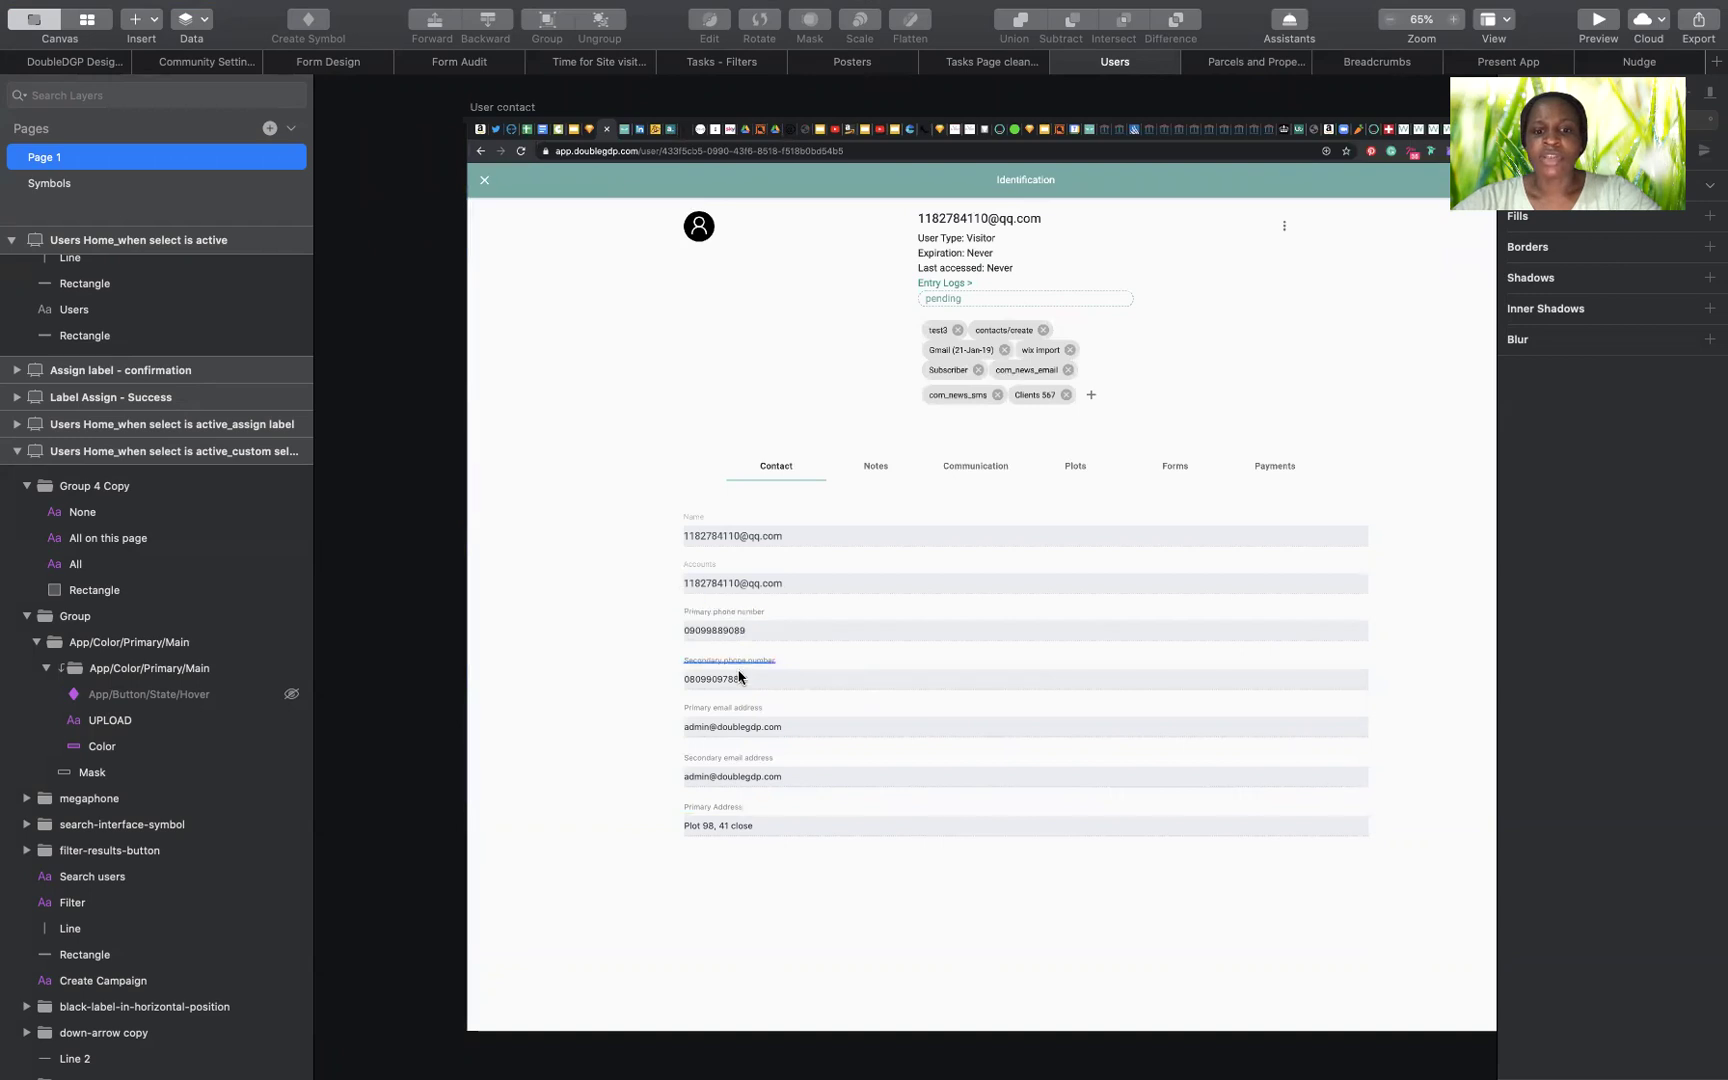
scroll(737, 718, right, 5)
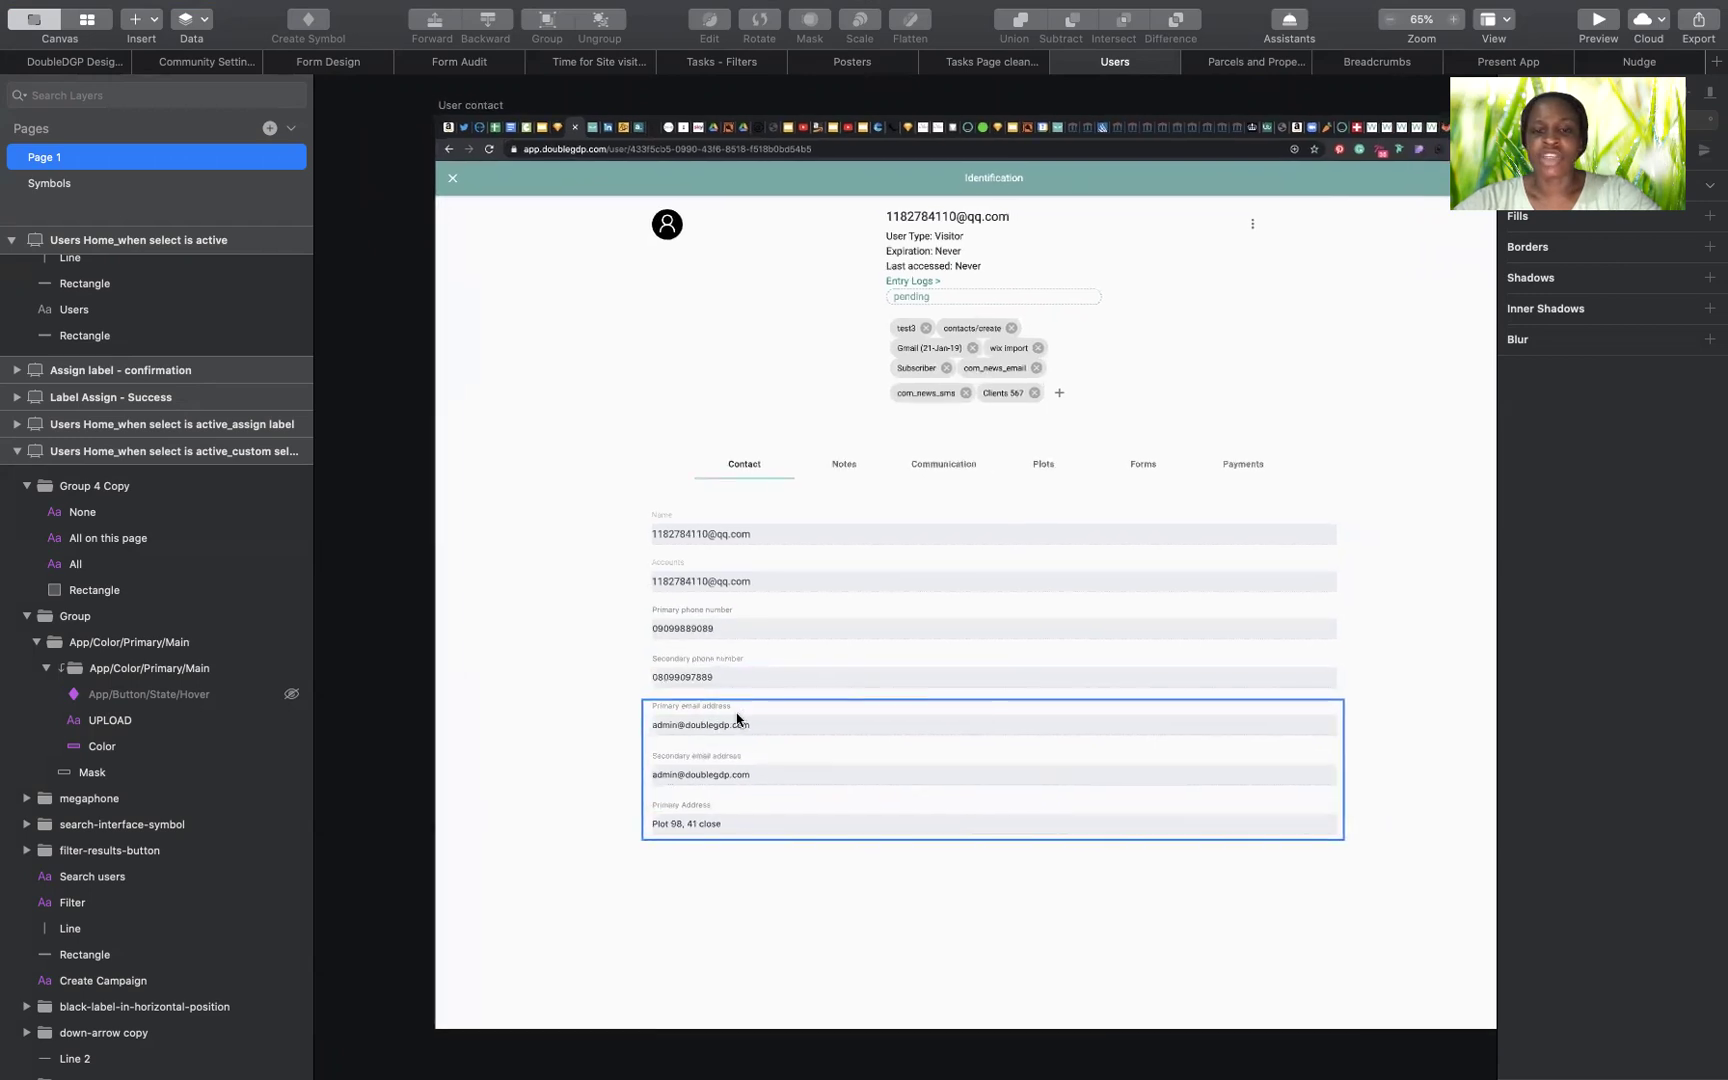
Zoom into the Parcels and Properties Home artboard
click(1248, 64)
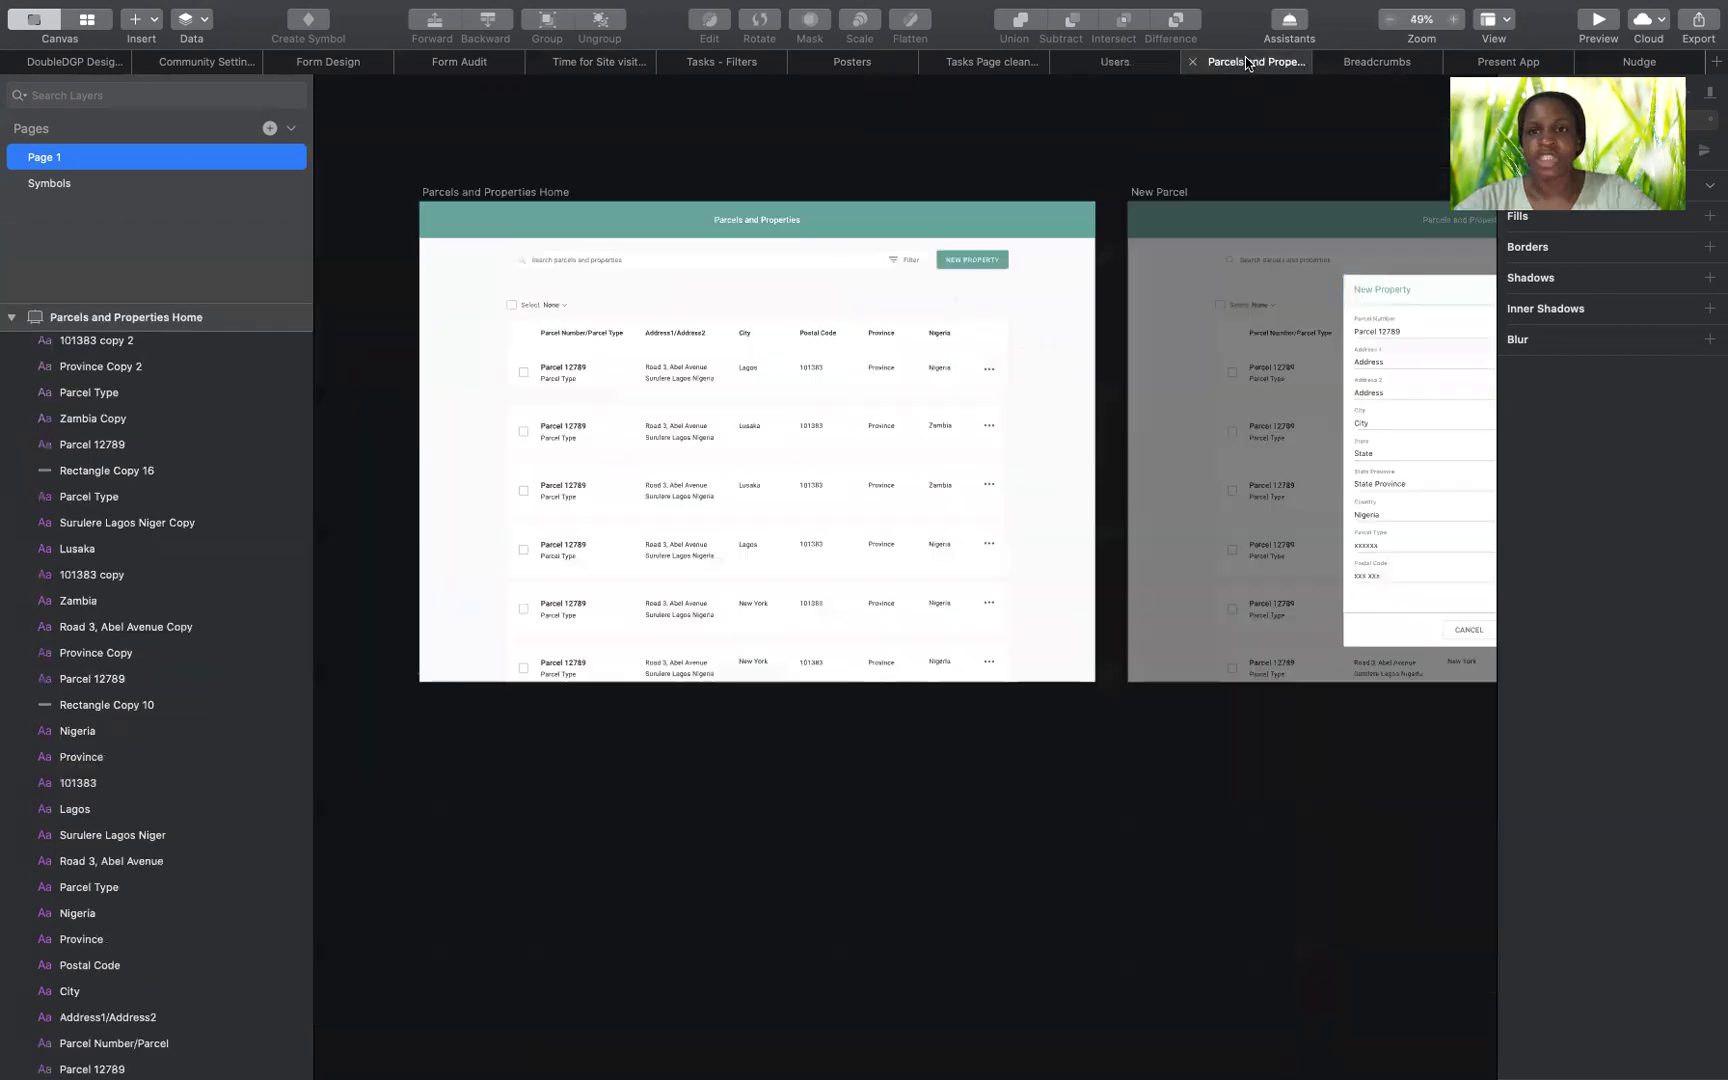
scroll(1160, 188, left, 3)
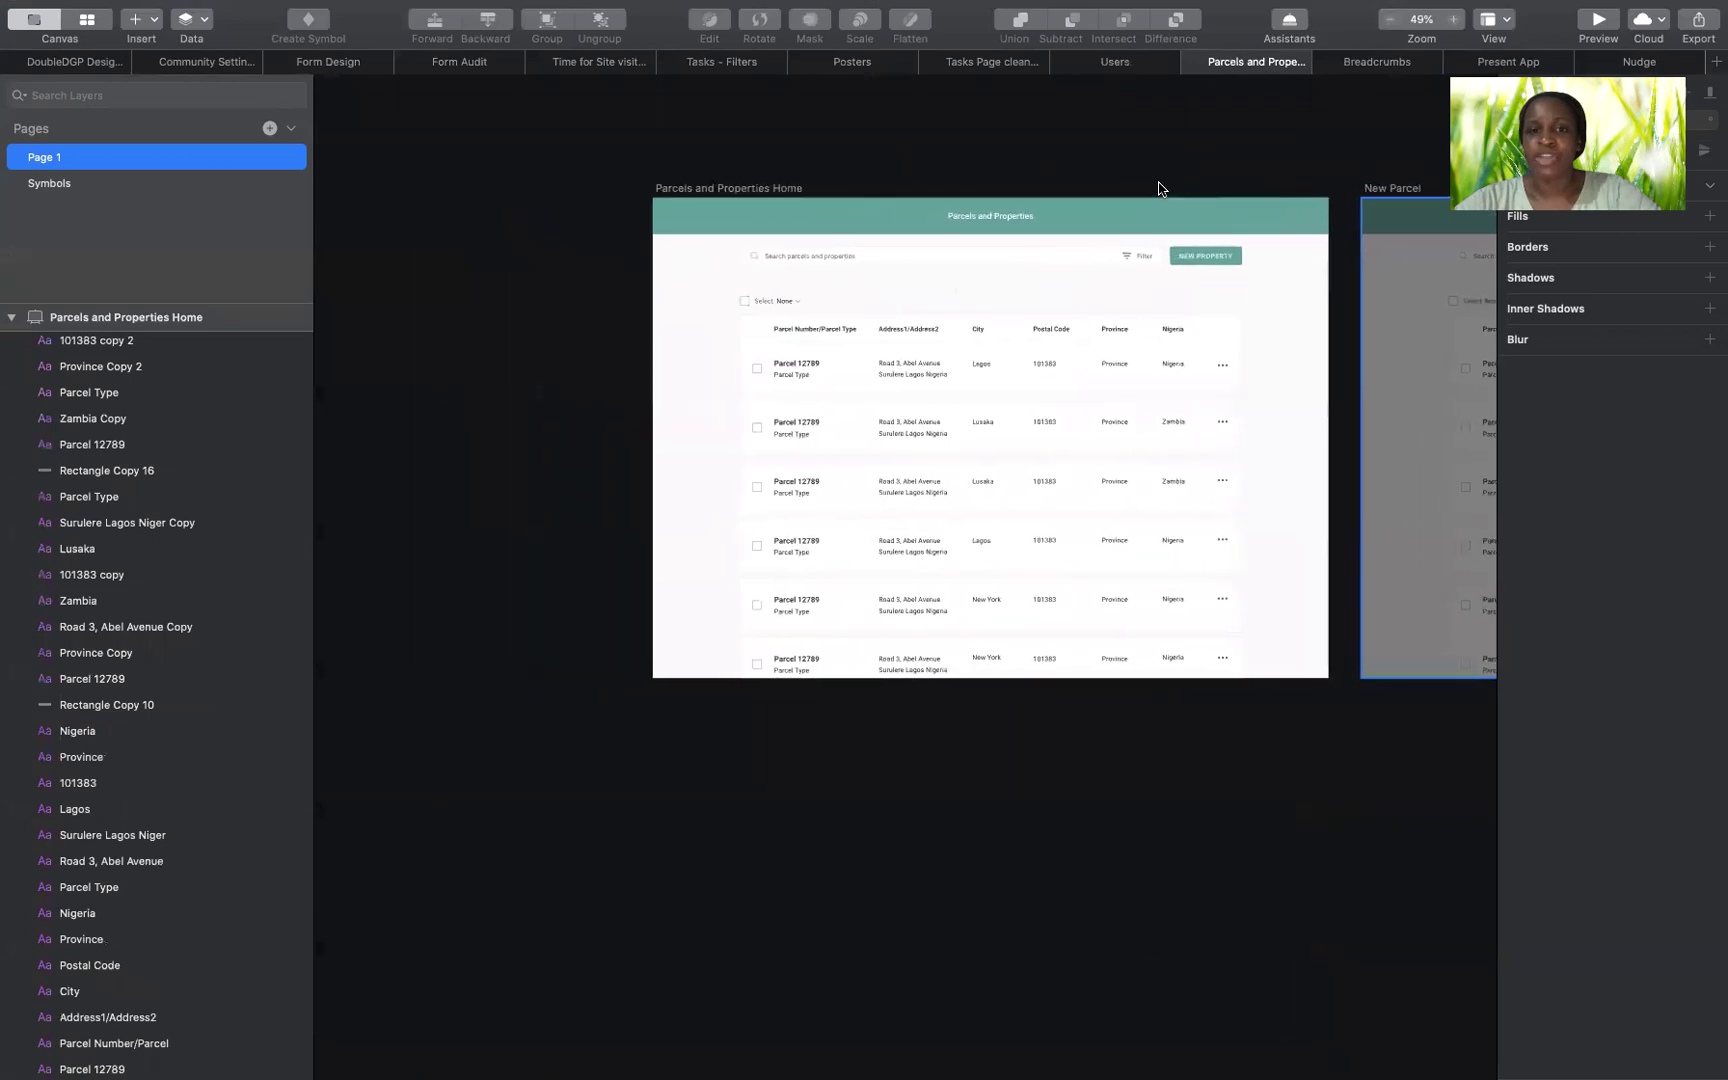
scroll(1160, 188, up, 3)
scroll(1160, 188, up, 1)
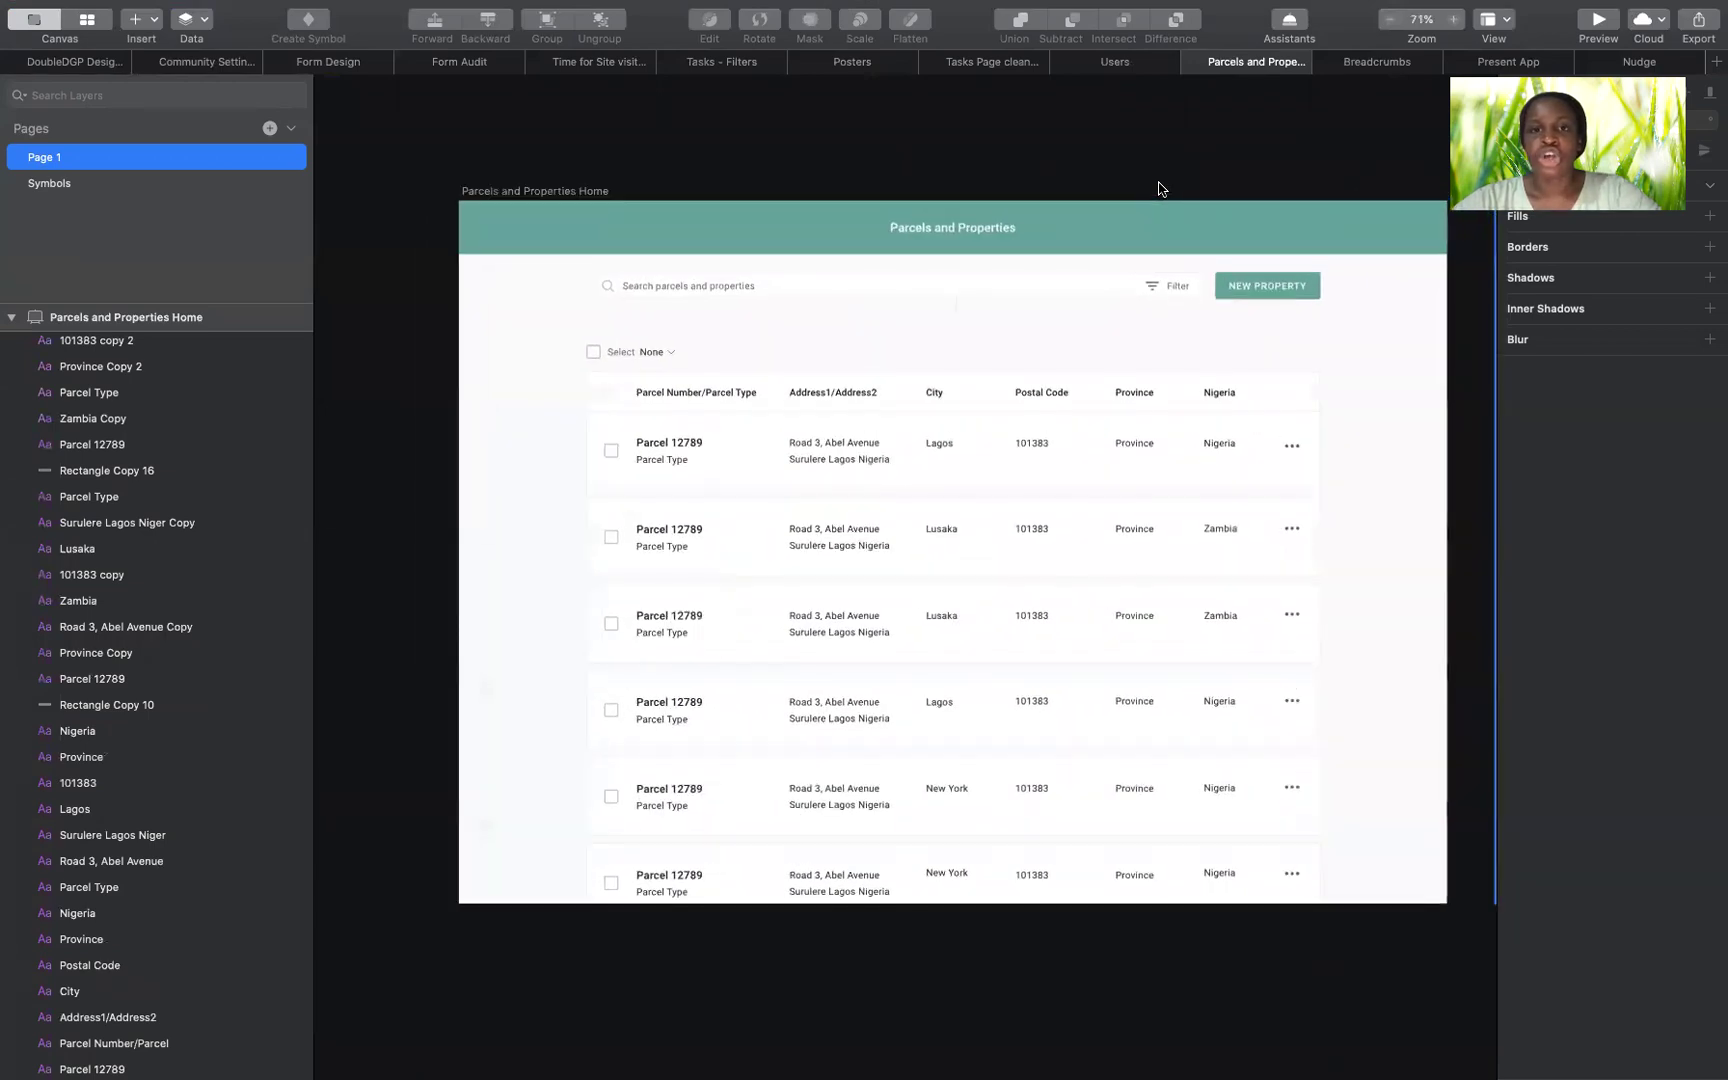
In the Users document, zoom out to all artboards, then zoom into Users Home
click(1143, 65)
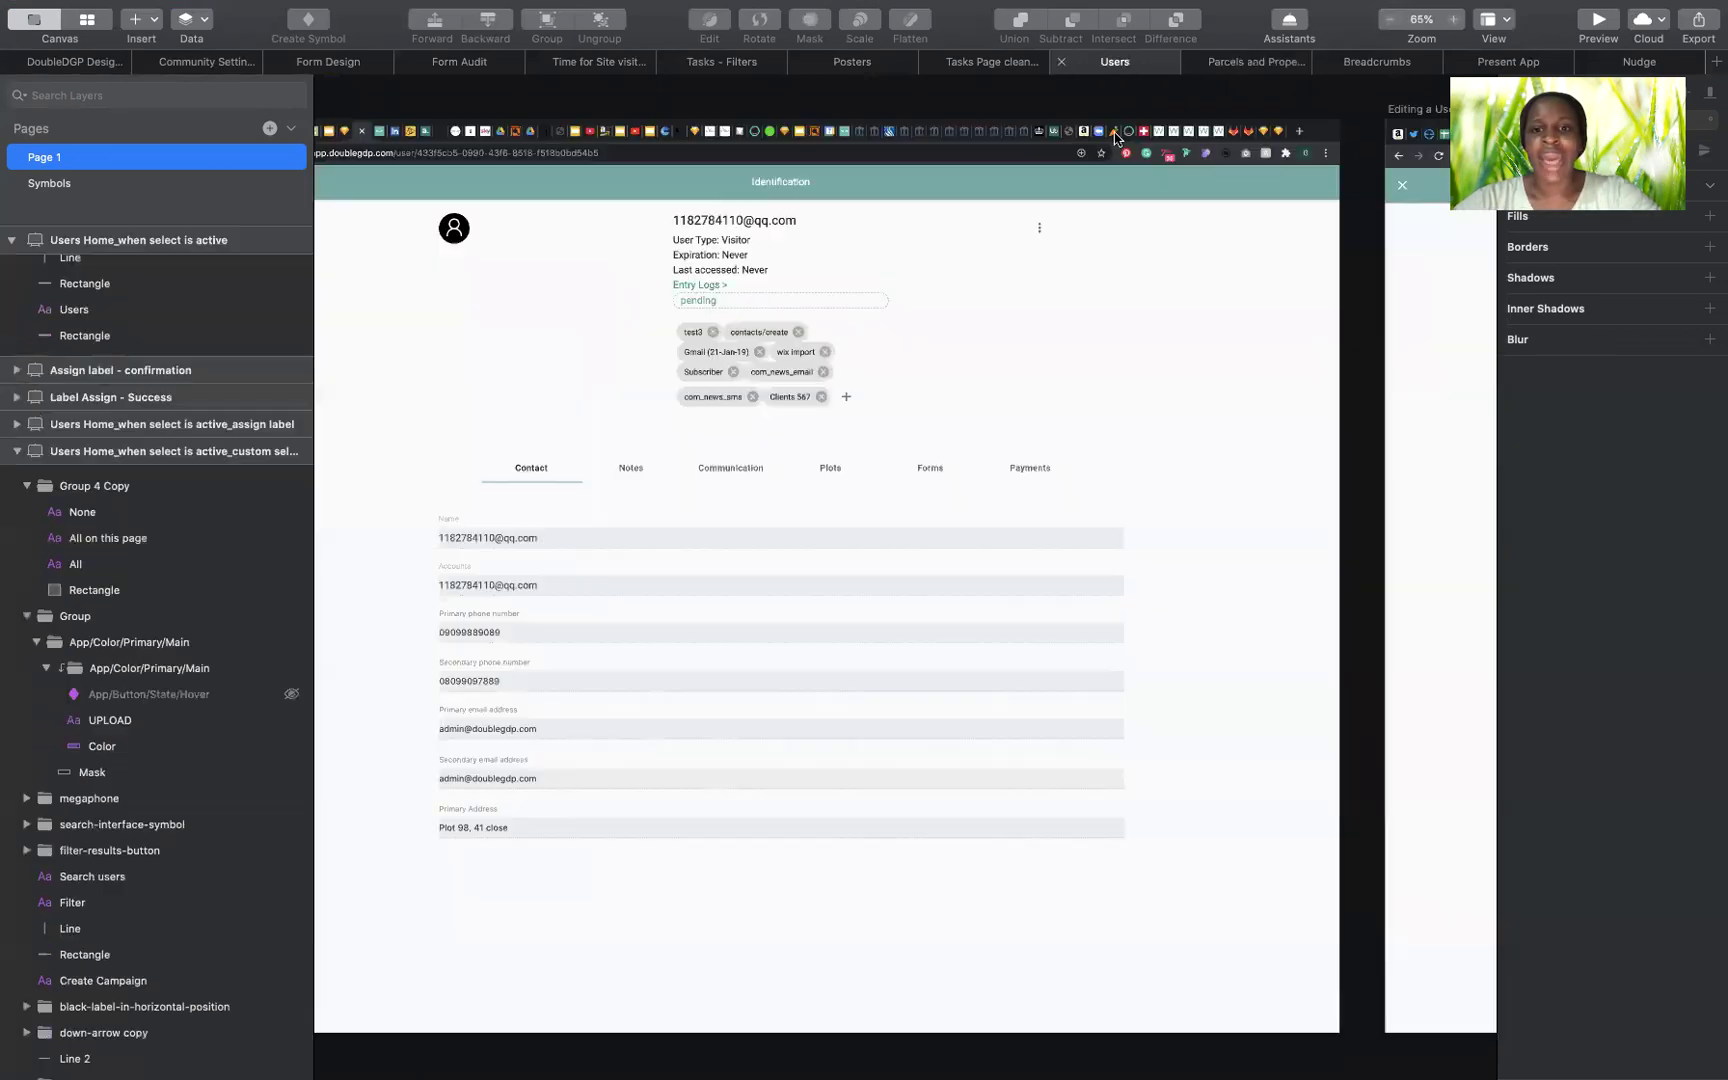
scroll(1087, 245, down, 5)
scroll(1087, 245, up, 4)
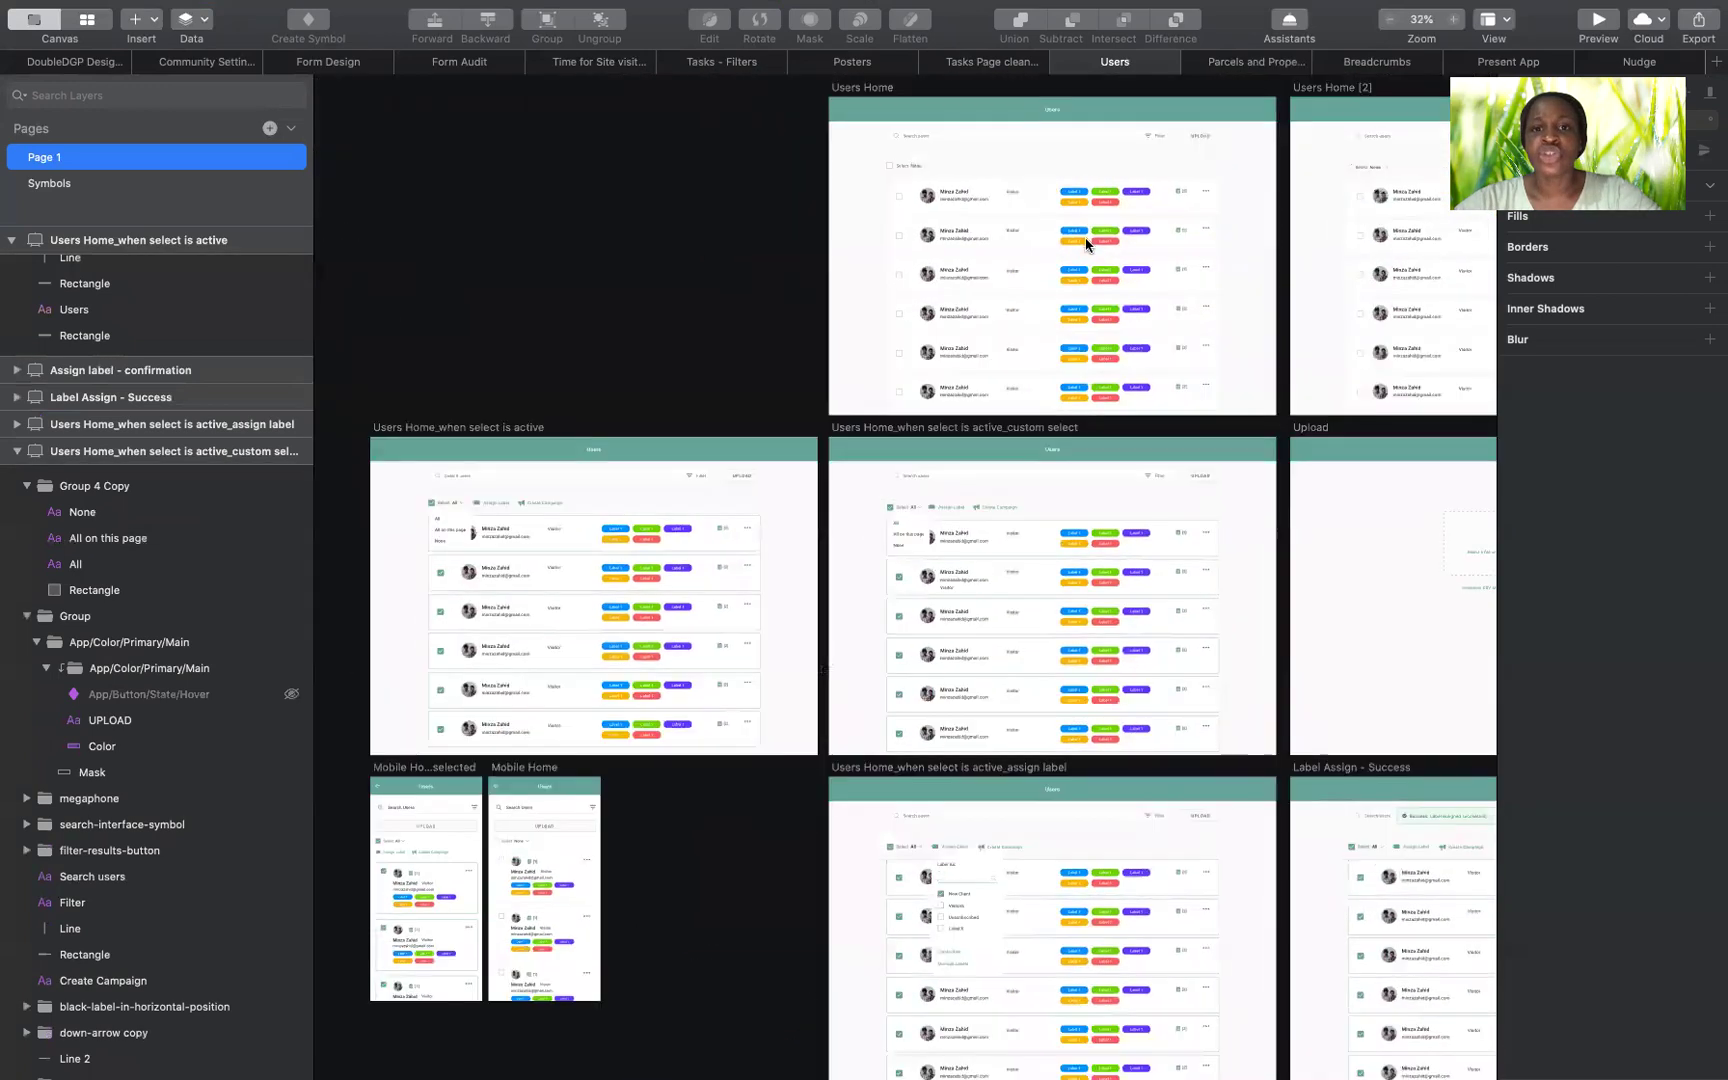
scroll(1087, 245, up, 3)
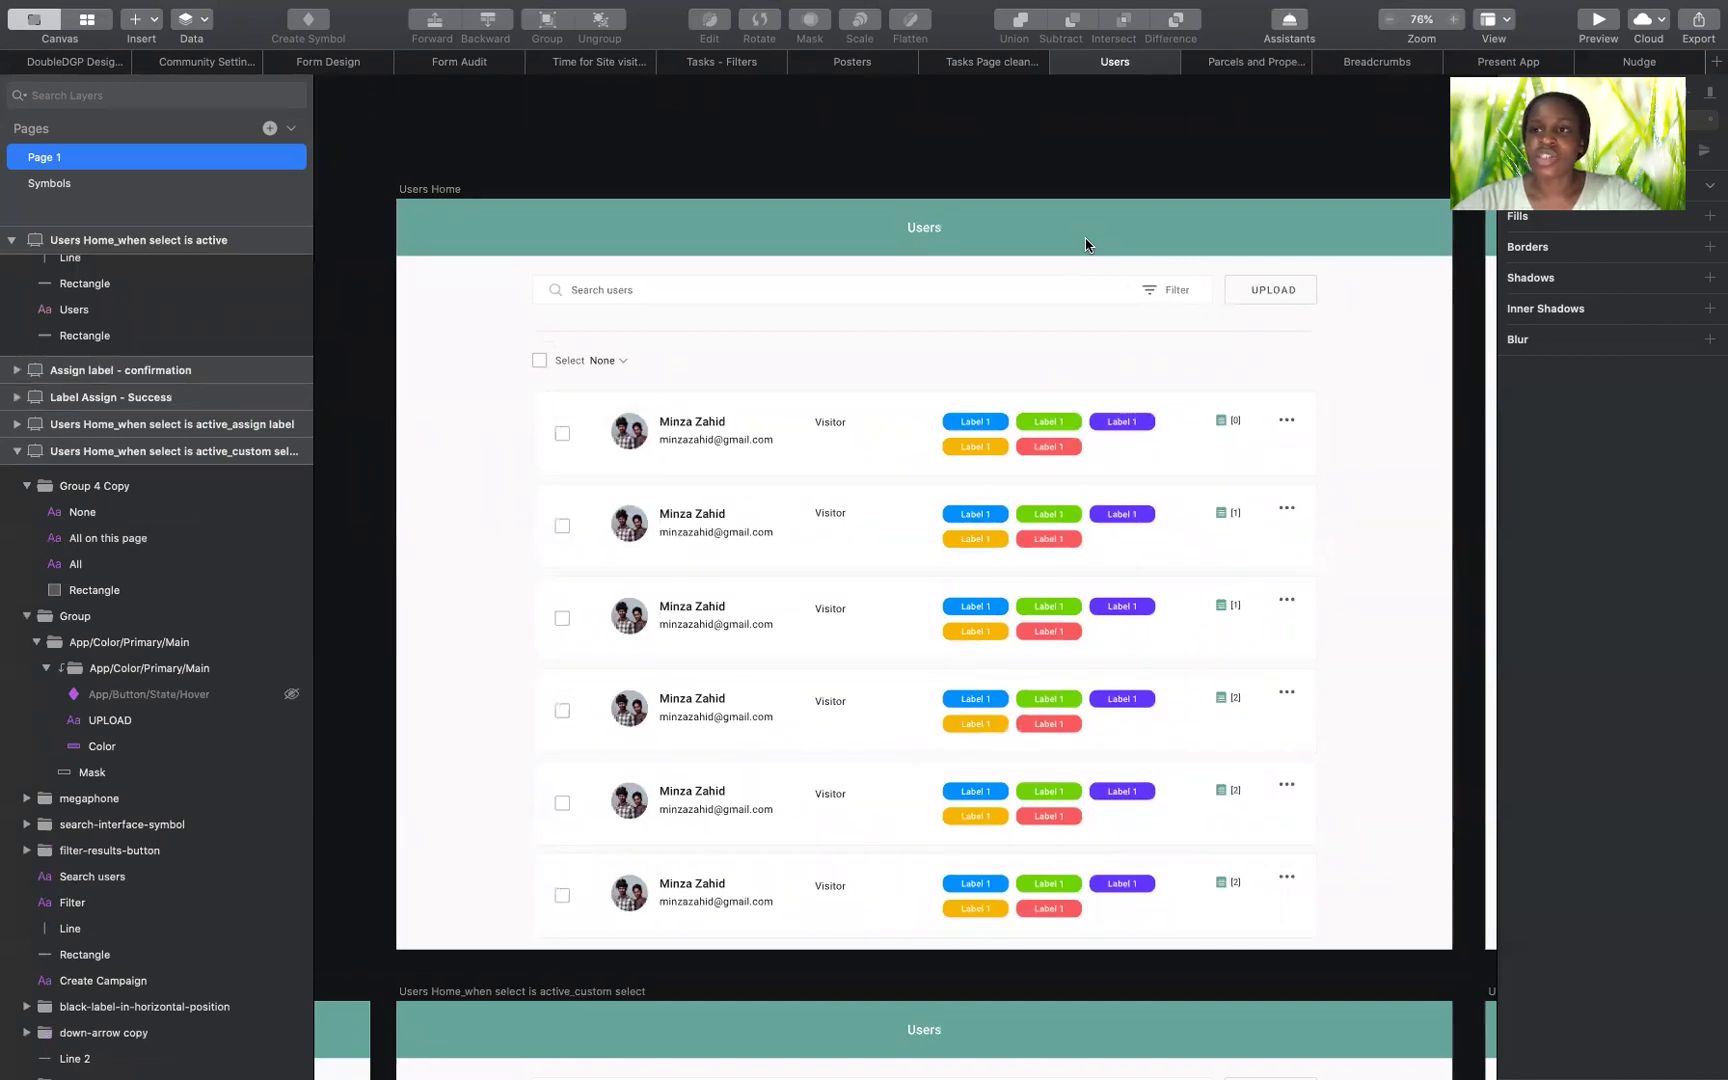
Show the Parcels and Properties Home list with address, city, postal code and province columns
click(1256, 62)
scroll(1228, 134, up, 1)
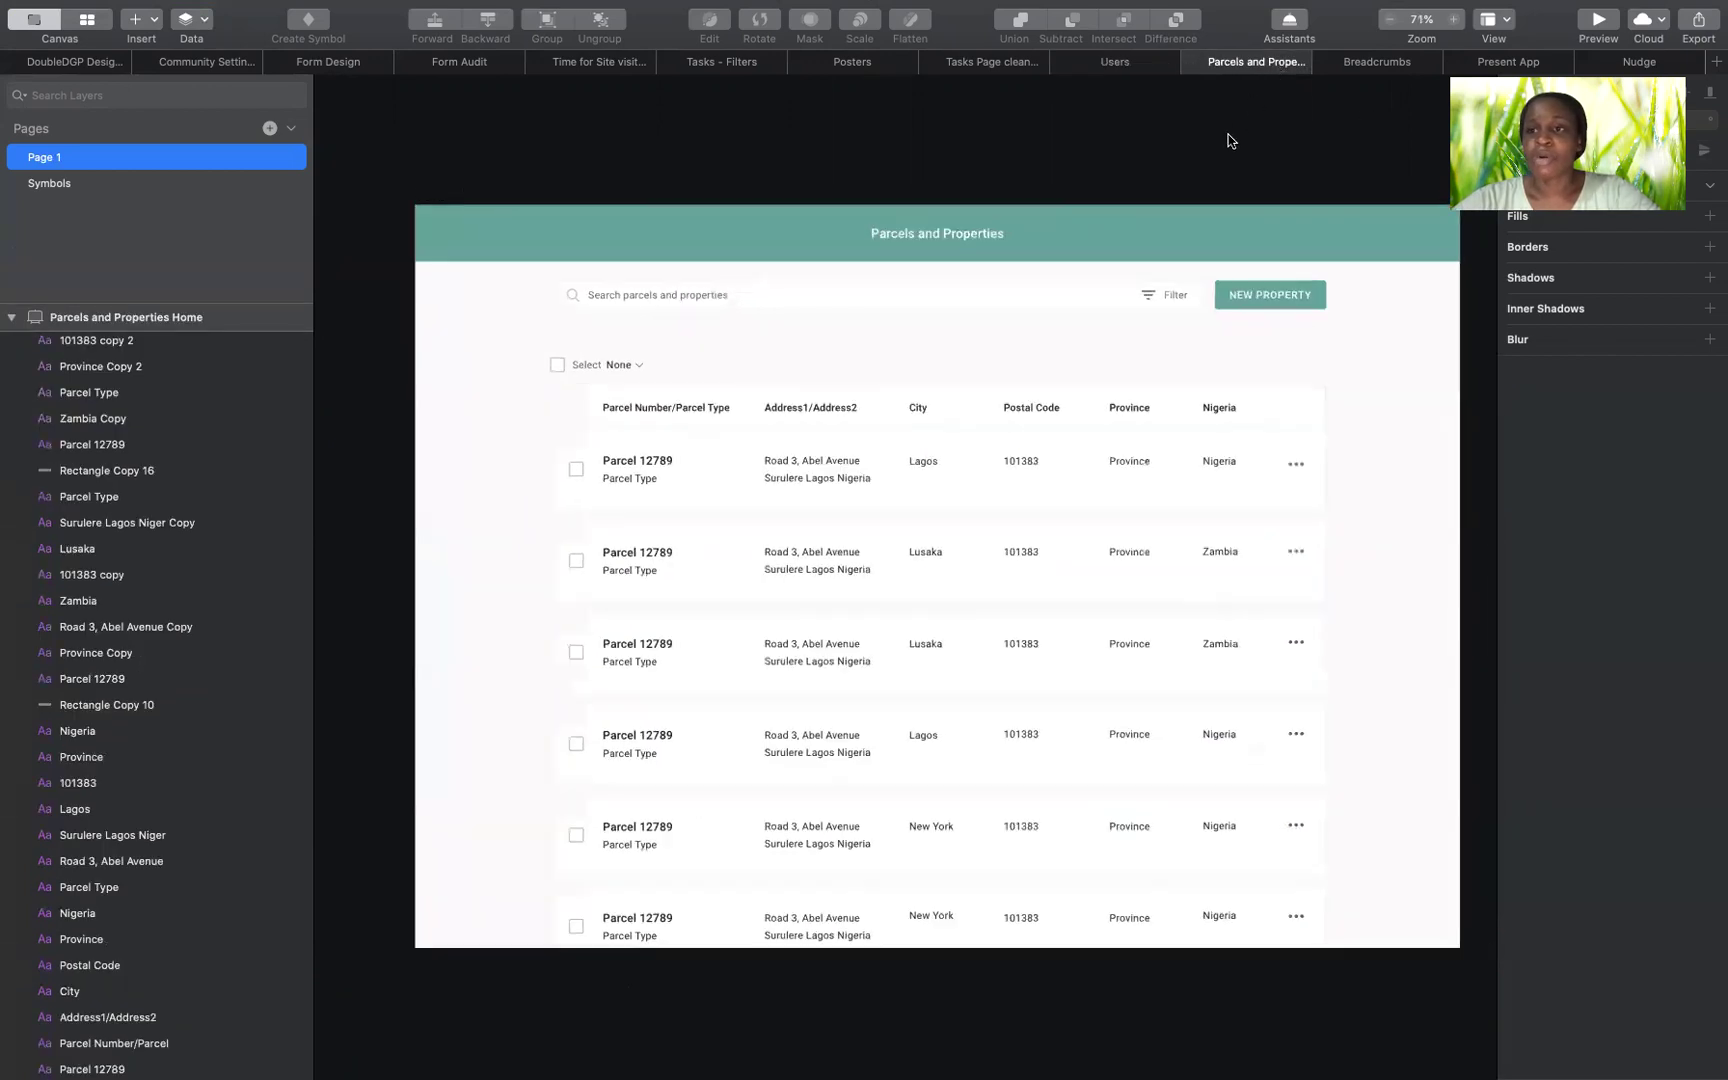
scroll(1228, 134, down, 1)
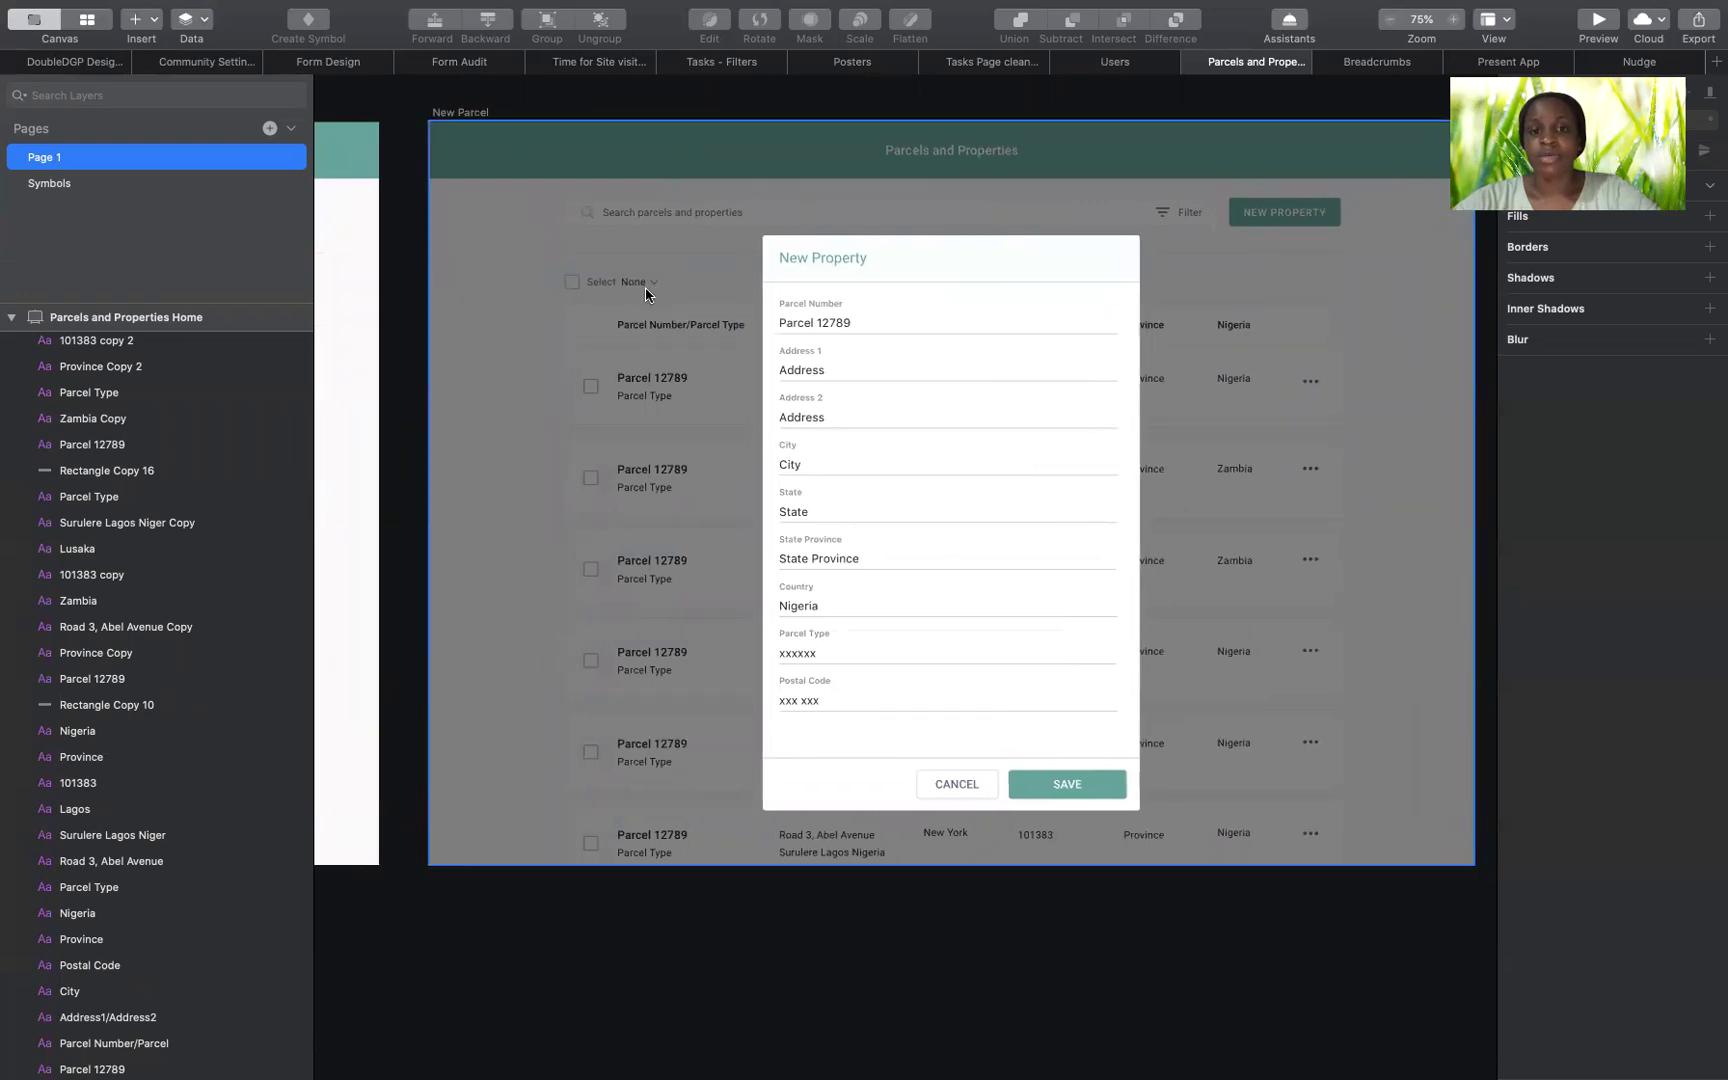
scroll(645, 293, left, 2)
scroll(645, 290, left, 15)
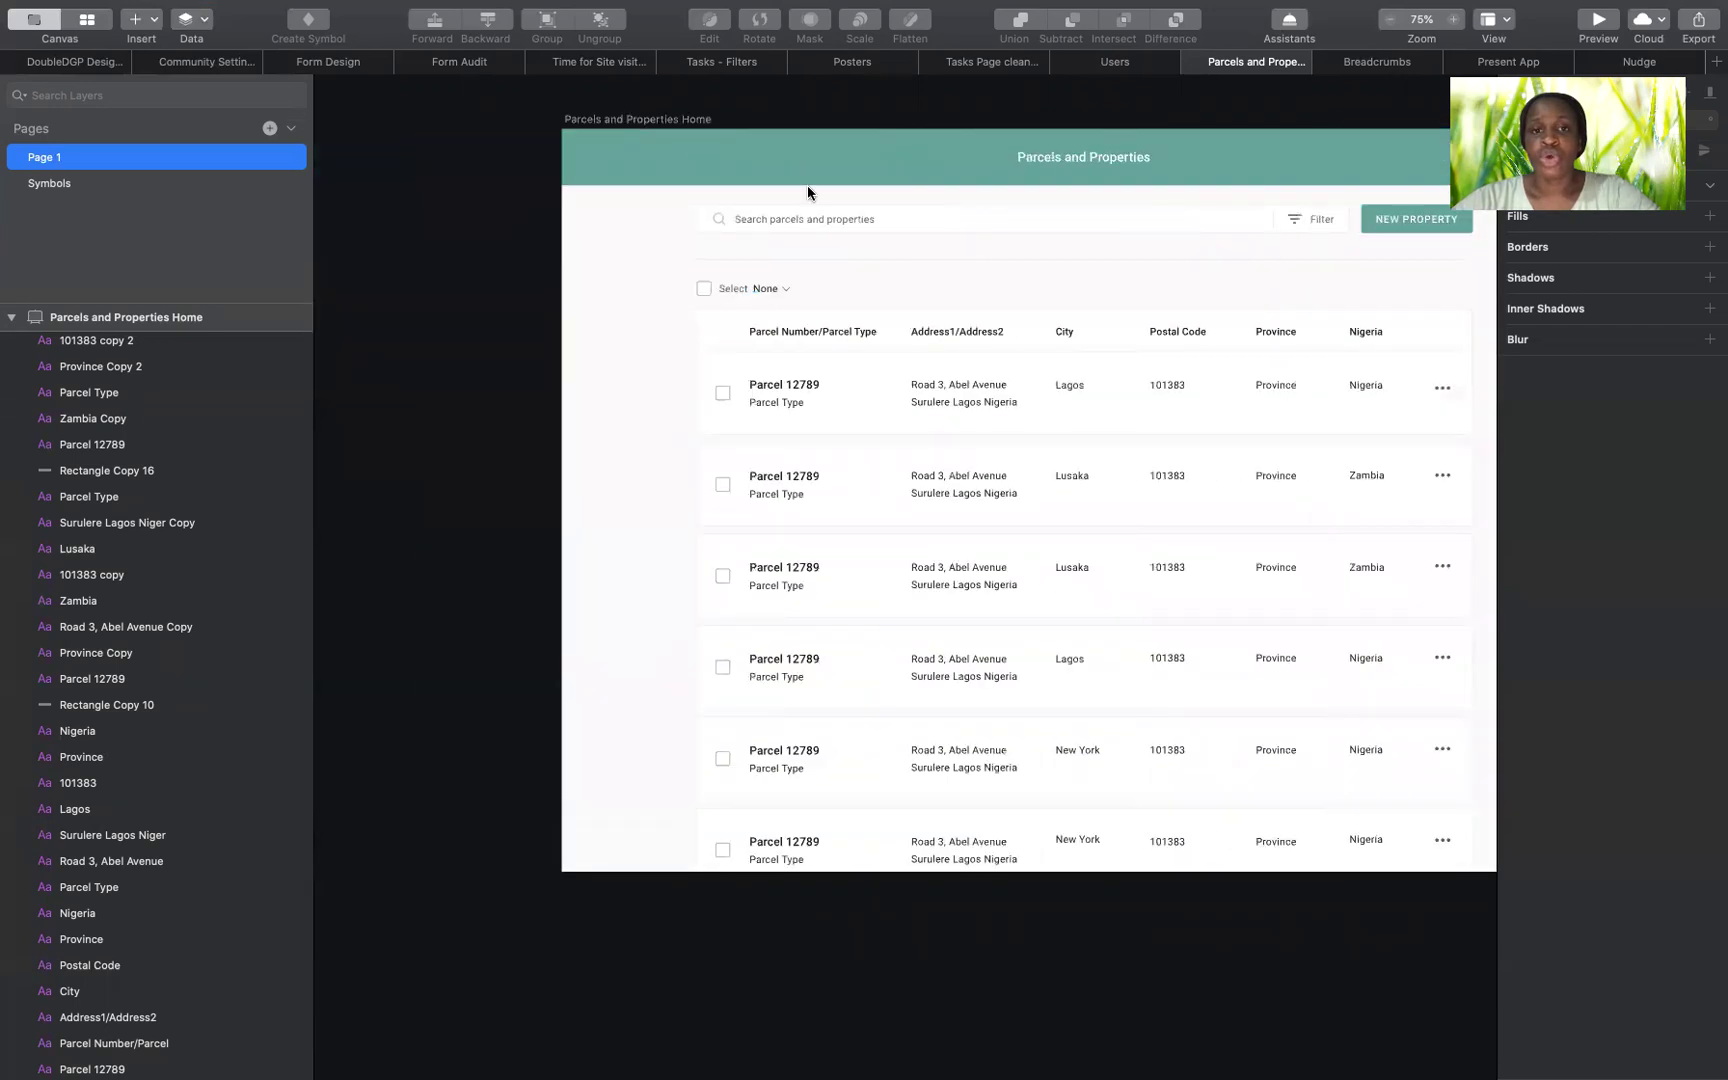
click(1115, 62)
scroll(973, 240, down, 5)
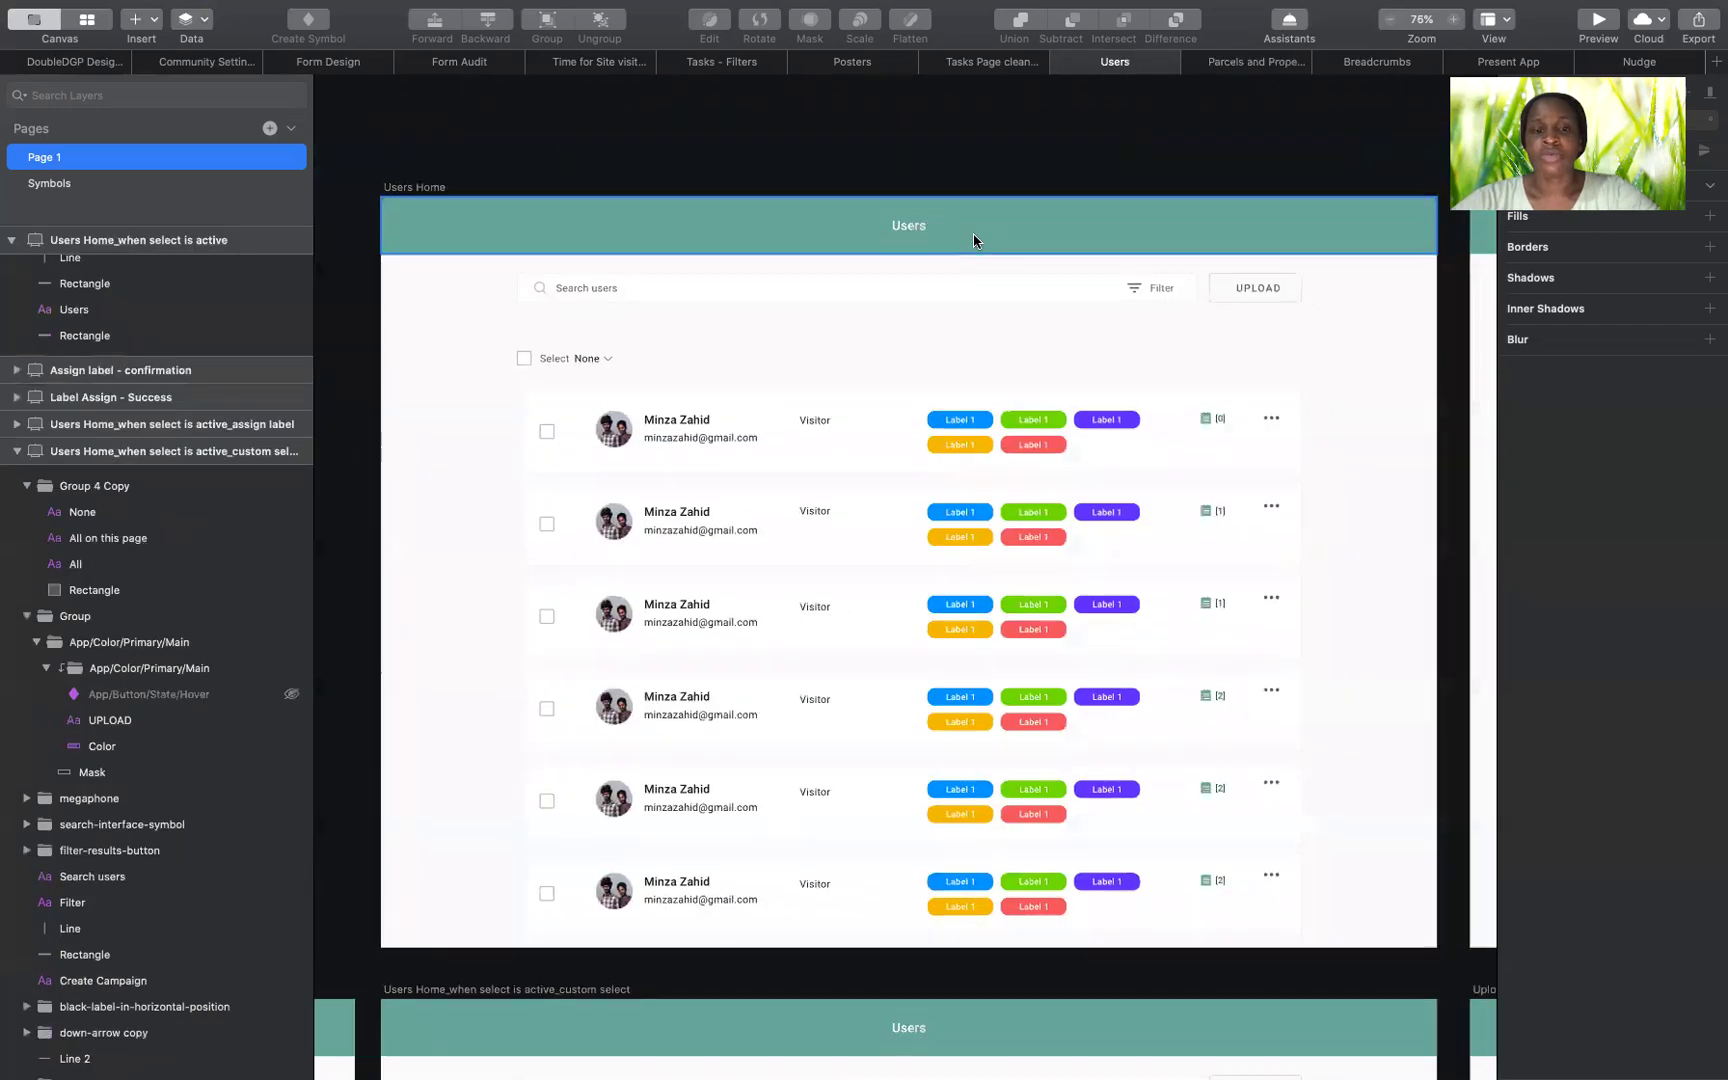
scroll(973, 234, down, 10)
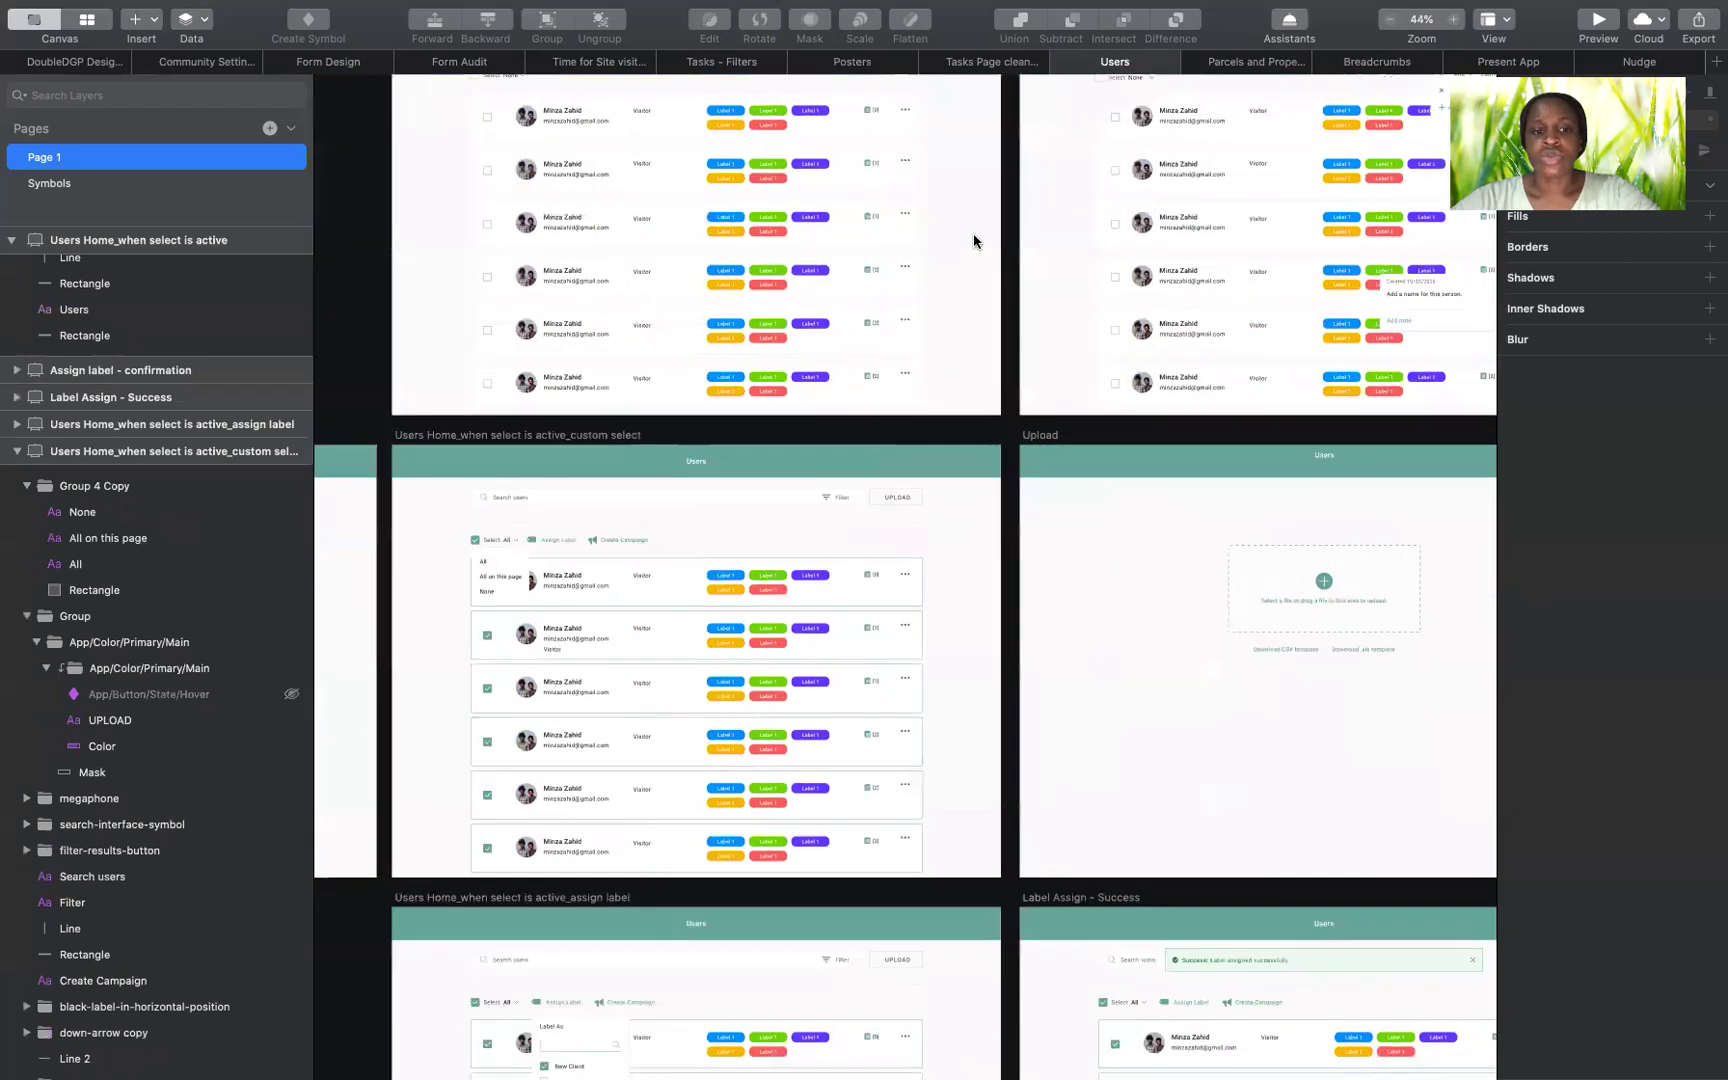
scroll(990, 364, up, 5)
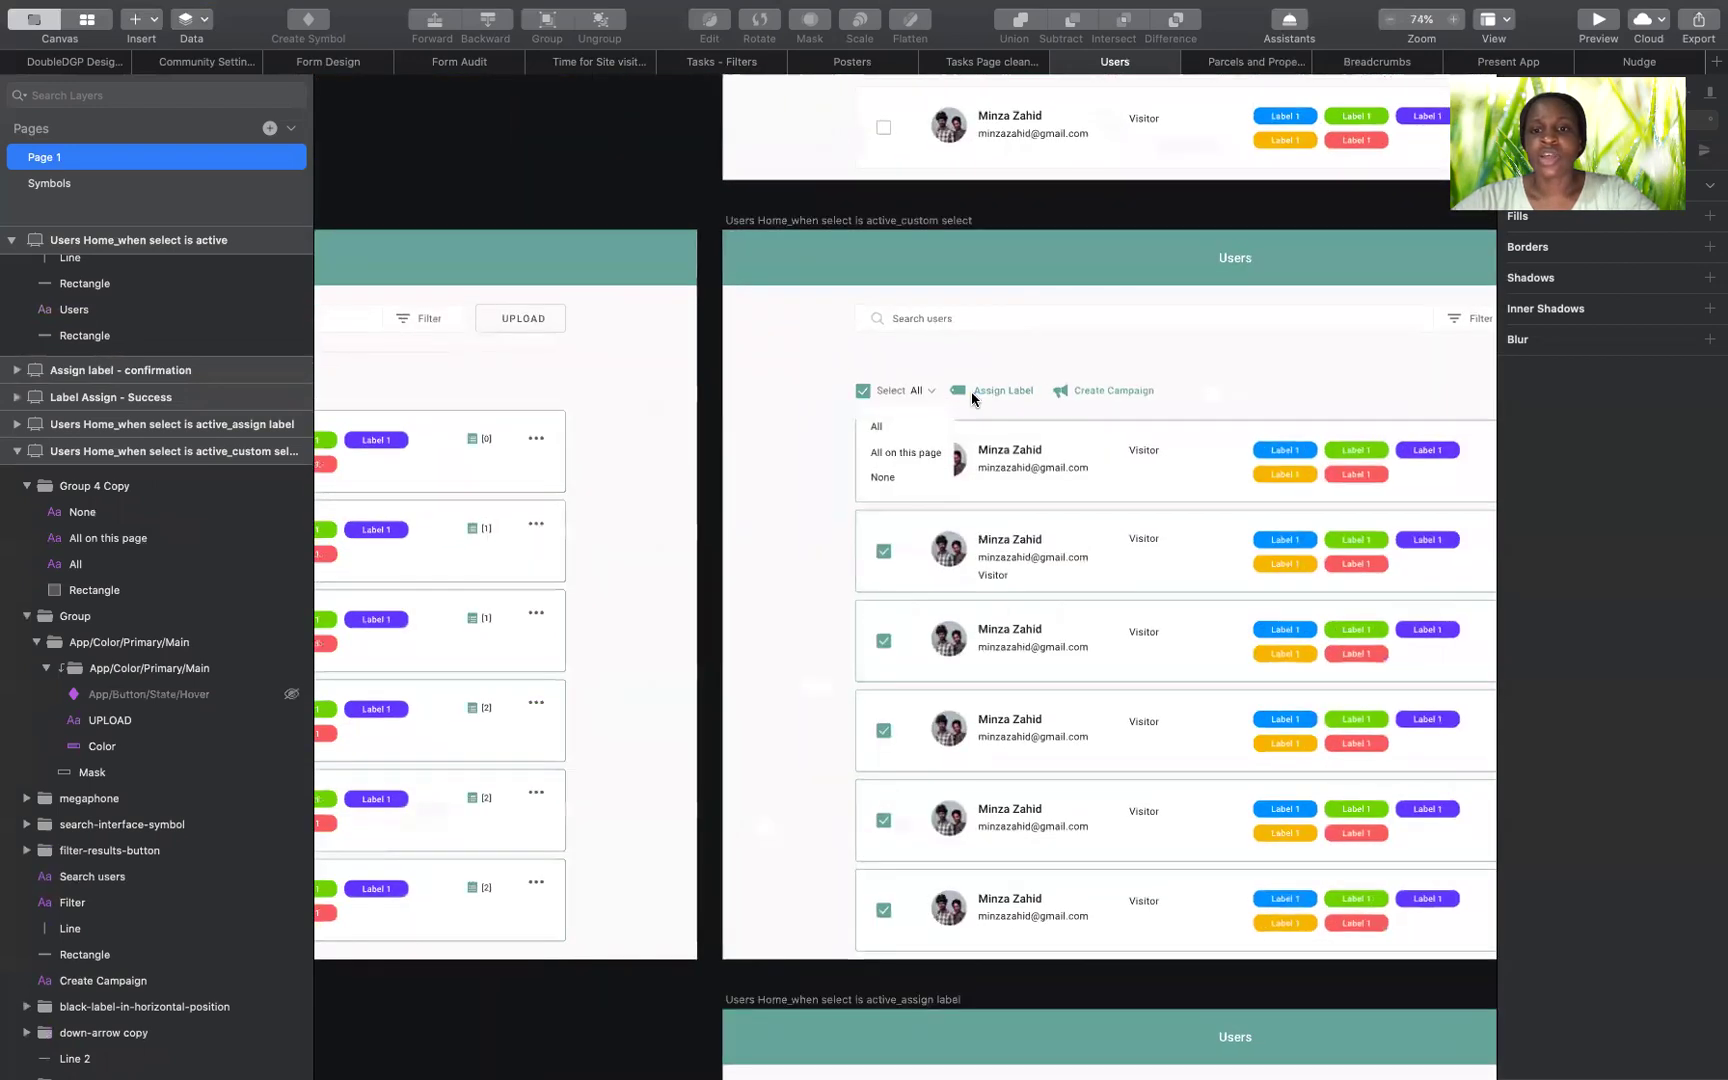
scroll(1088, 397, right, 5)
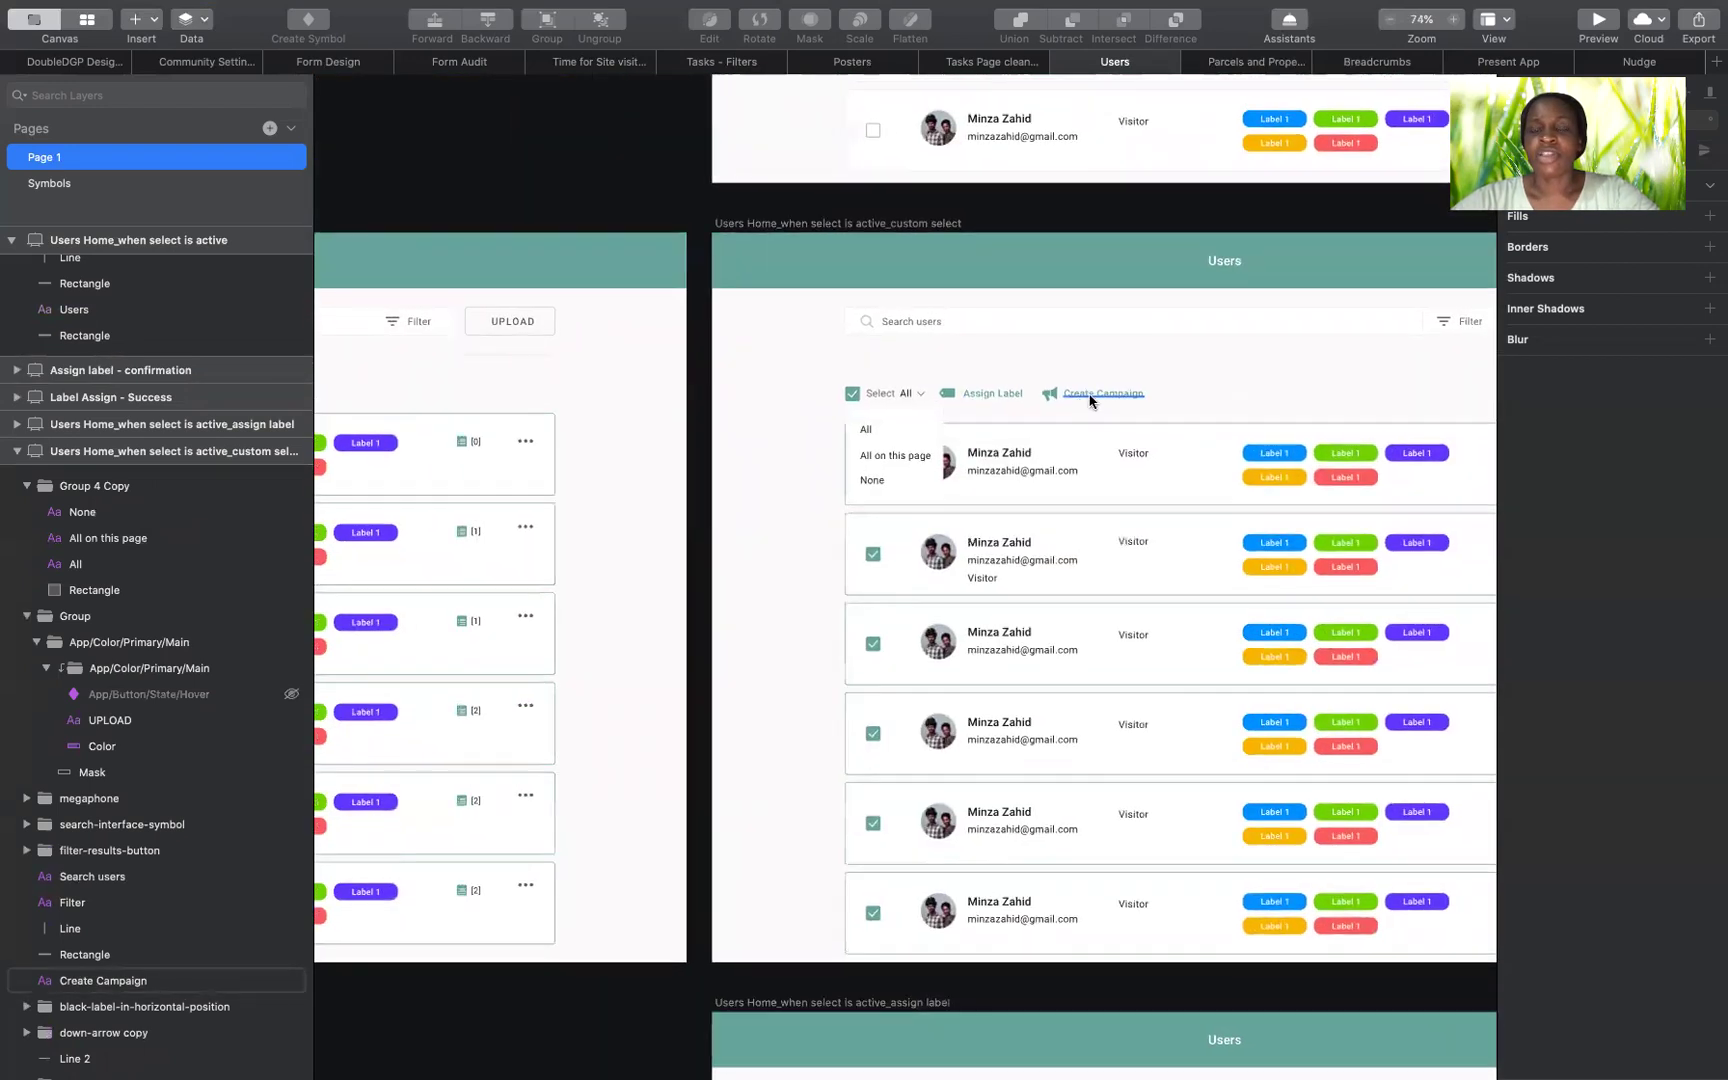
click(1252, 62)
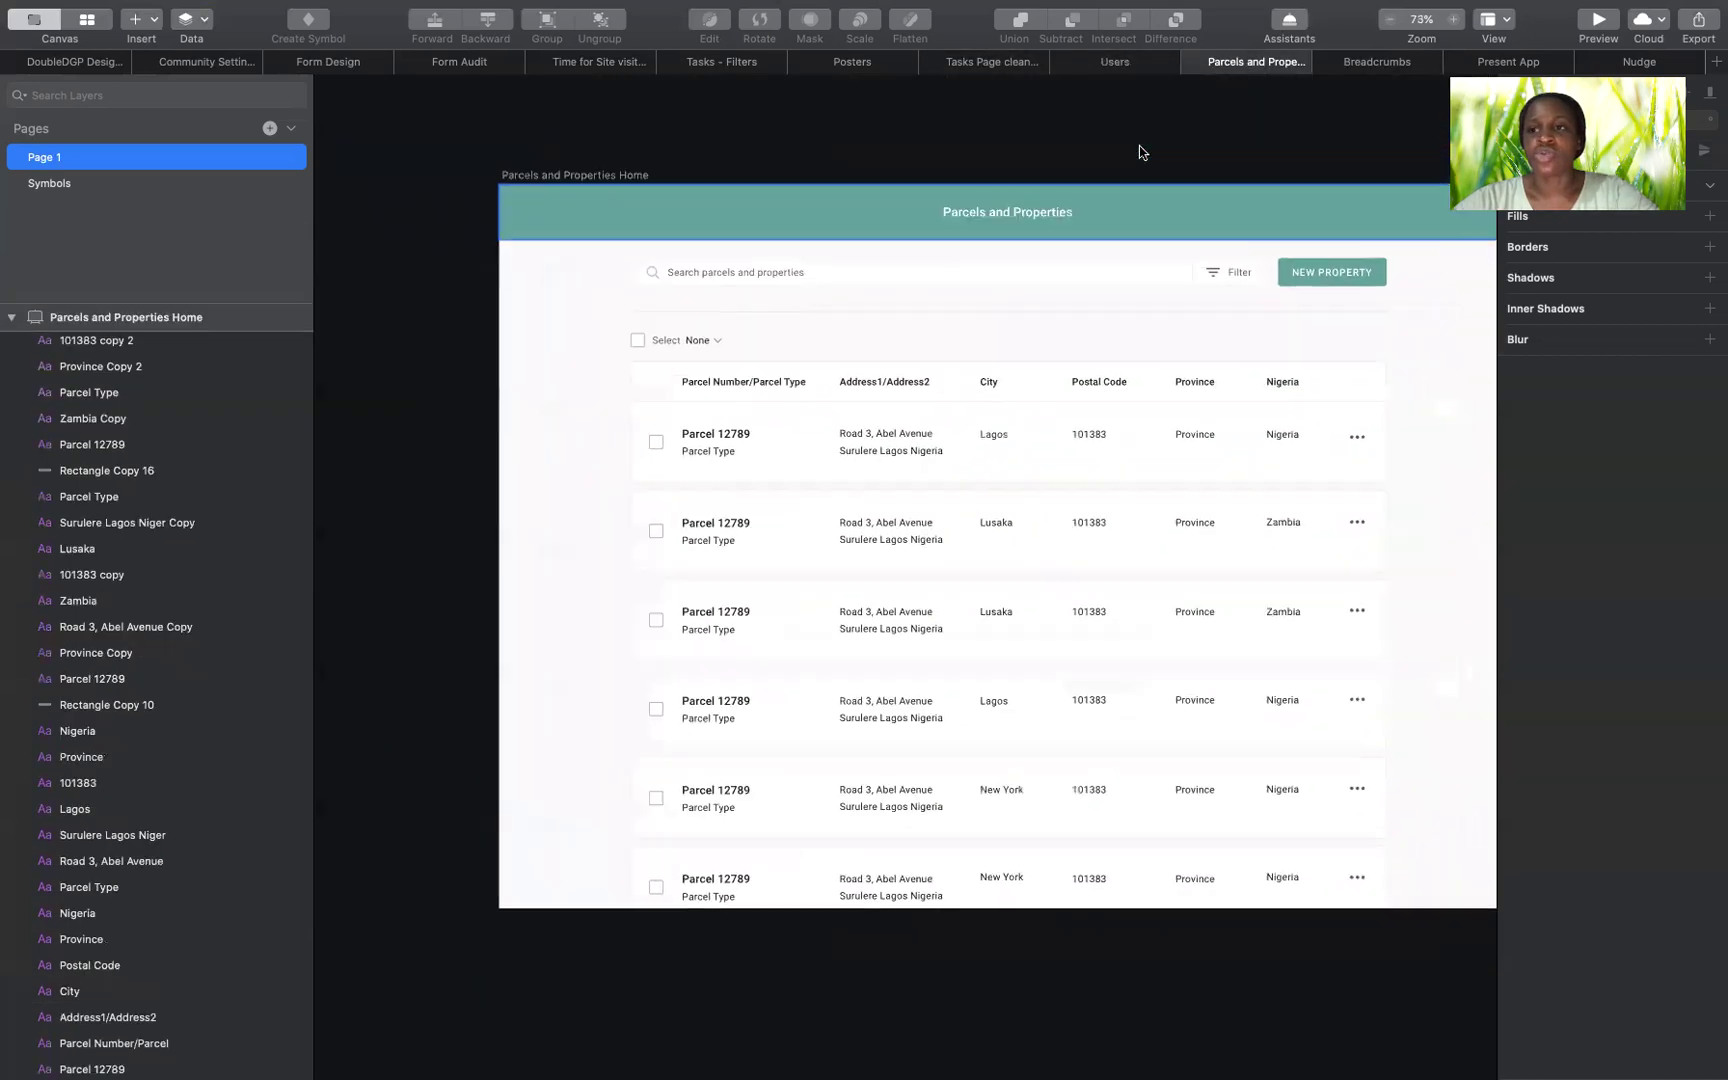
scroll(1139, 152, right, 2)
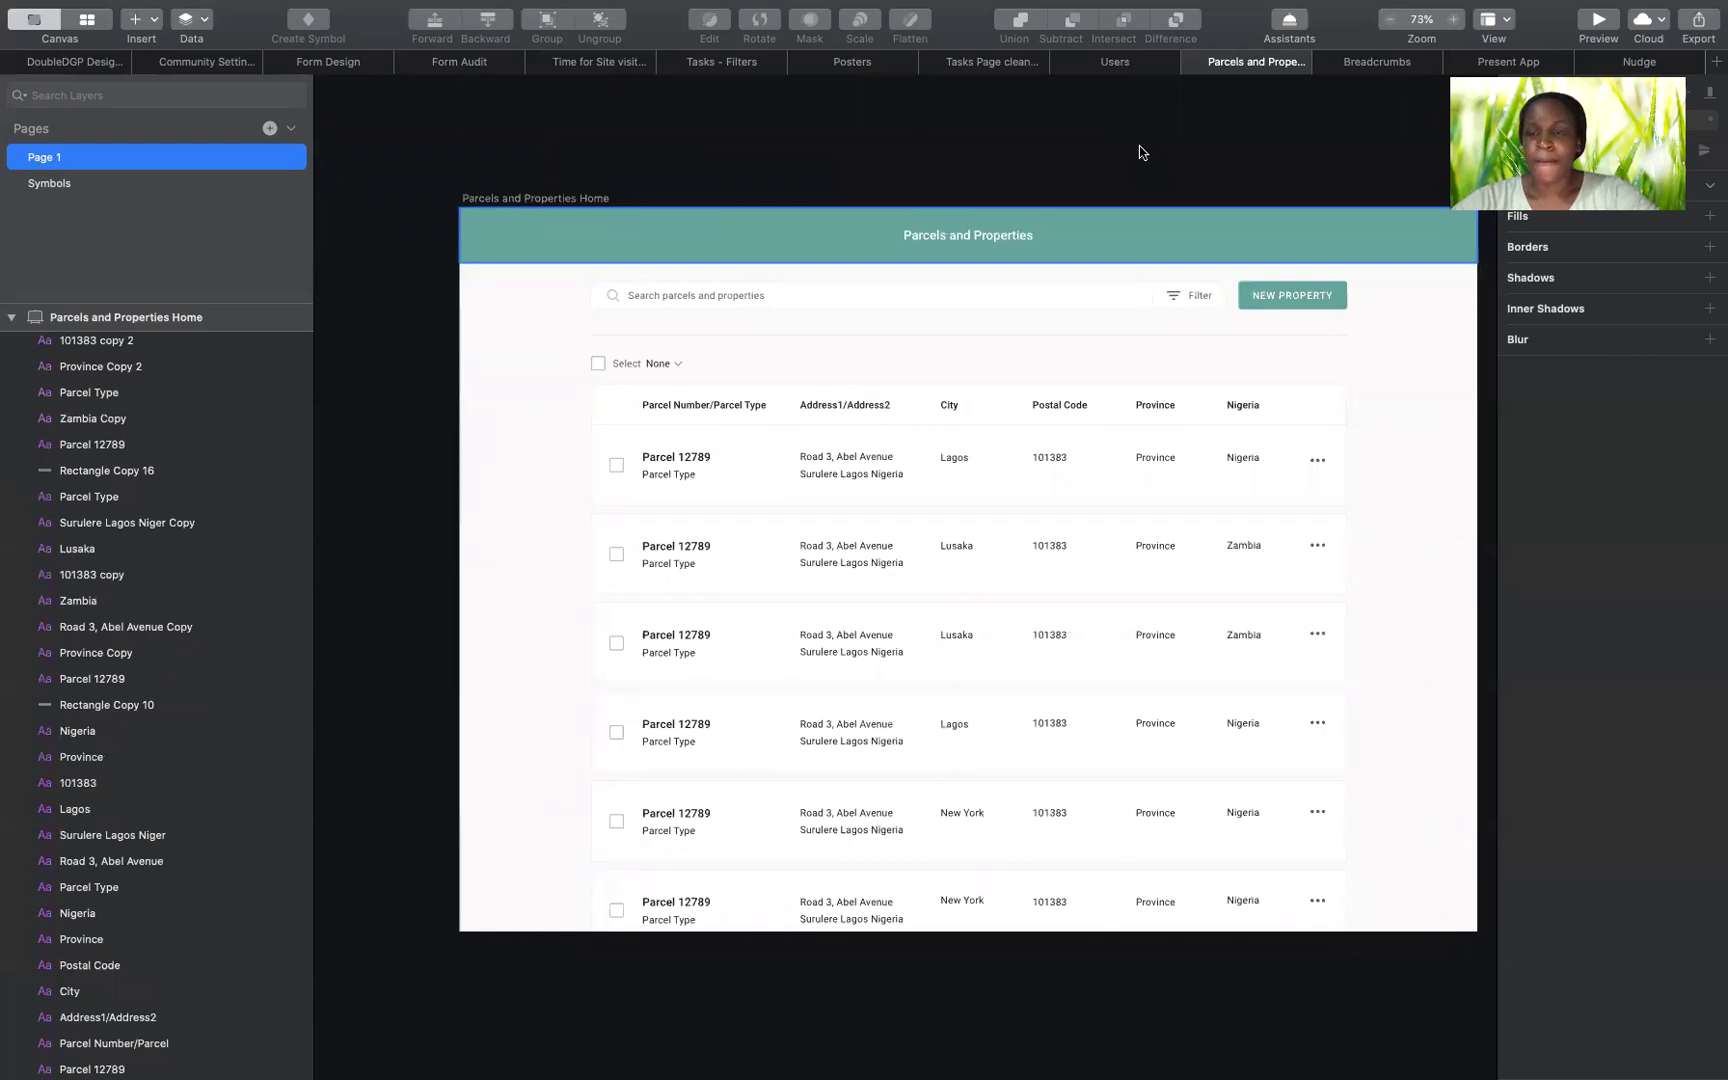
scroll(1139, 152, right, 15)
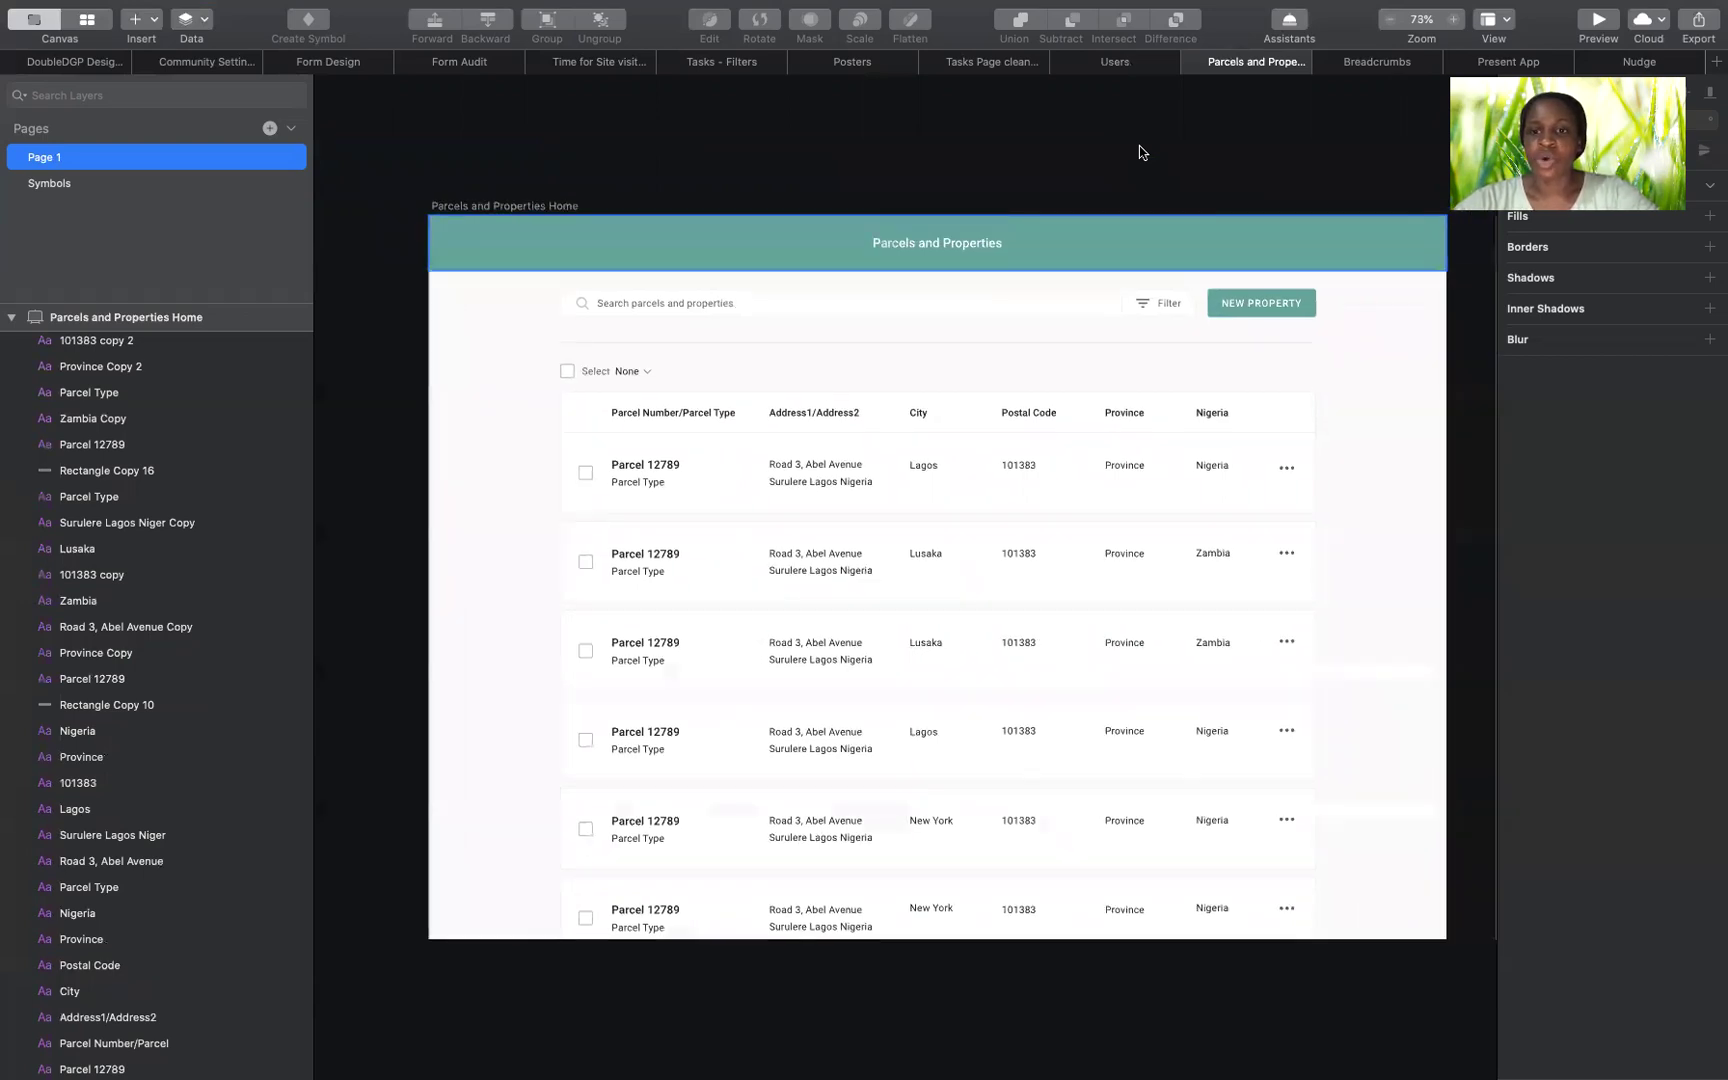
Inspect the Breadcrumbs artboards' Home › Parcels and properties and Home › Users › user-name trails
click(1364, 62)
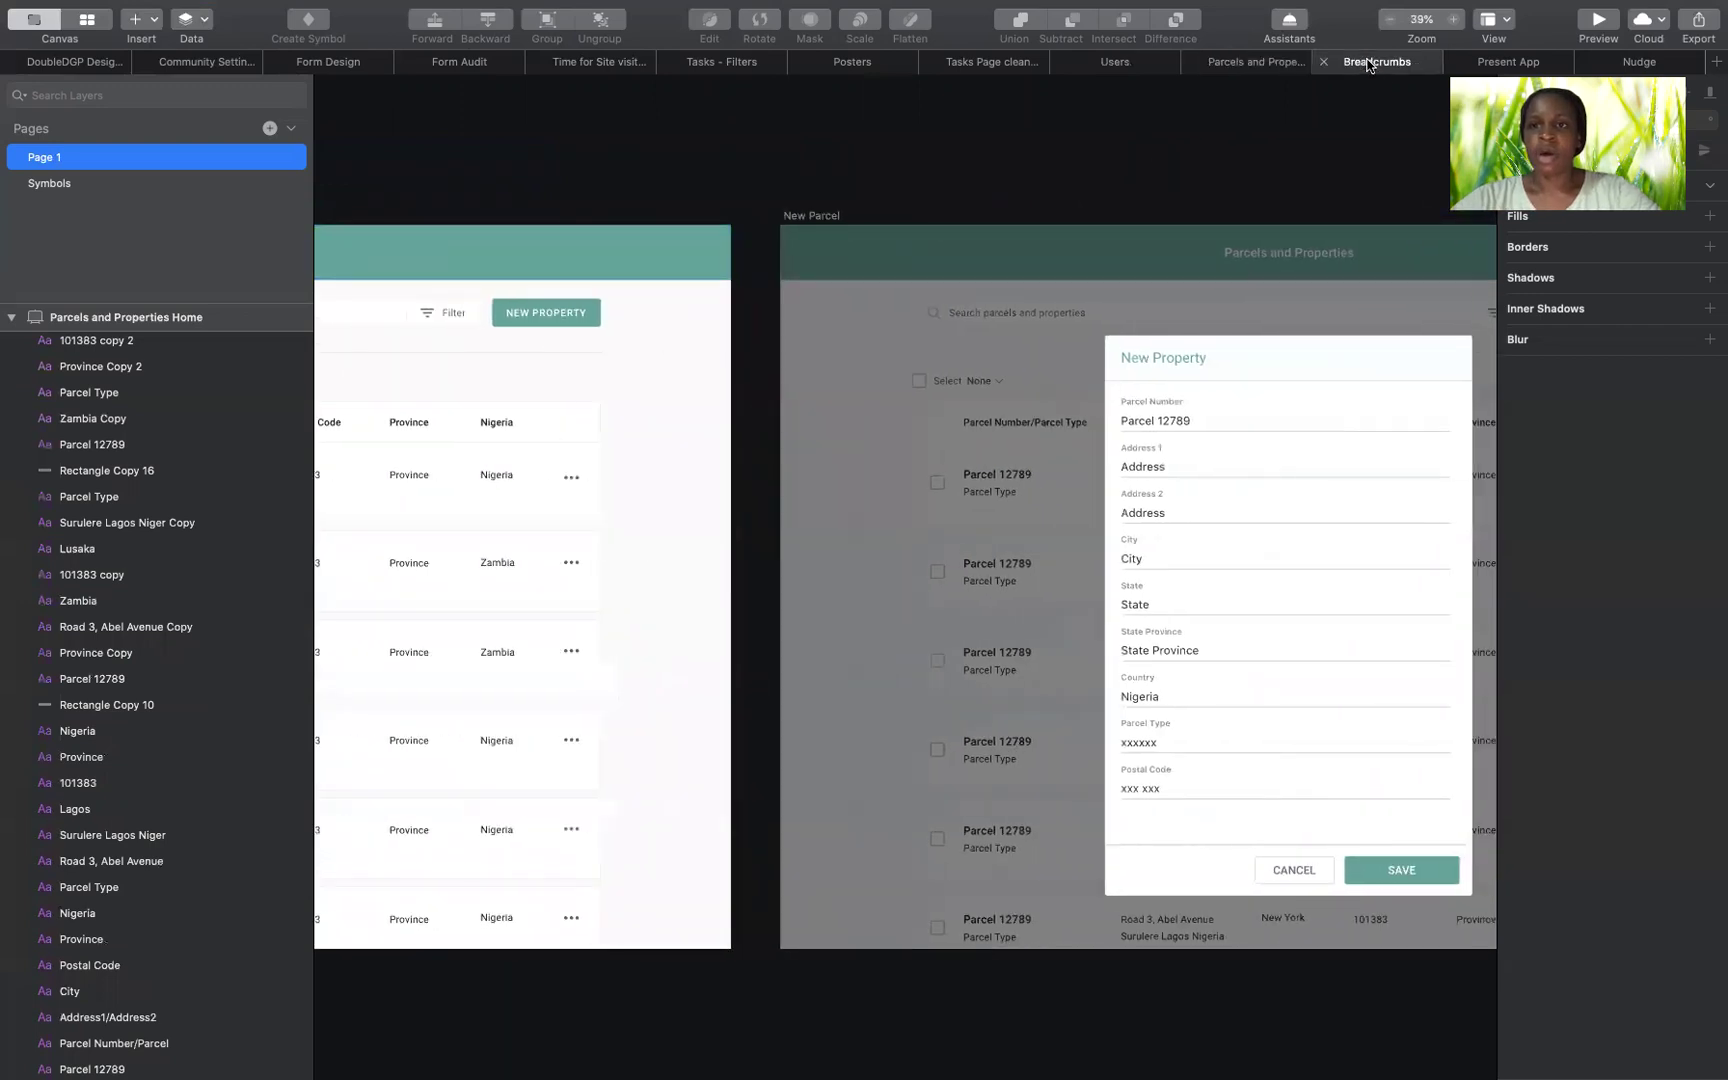
scroll(1025, 347, up, 5)
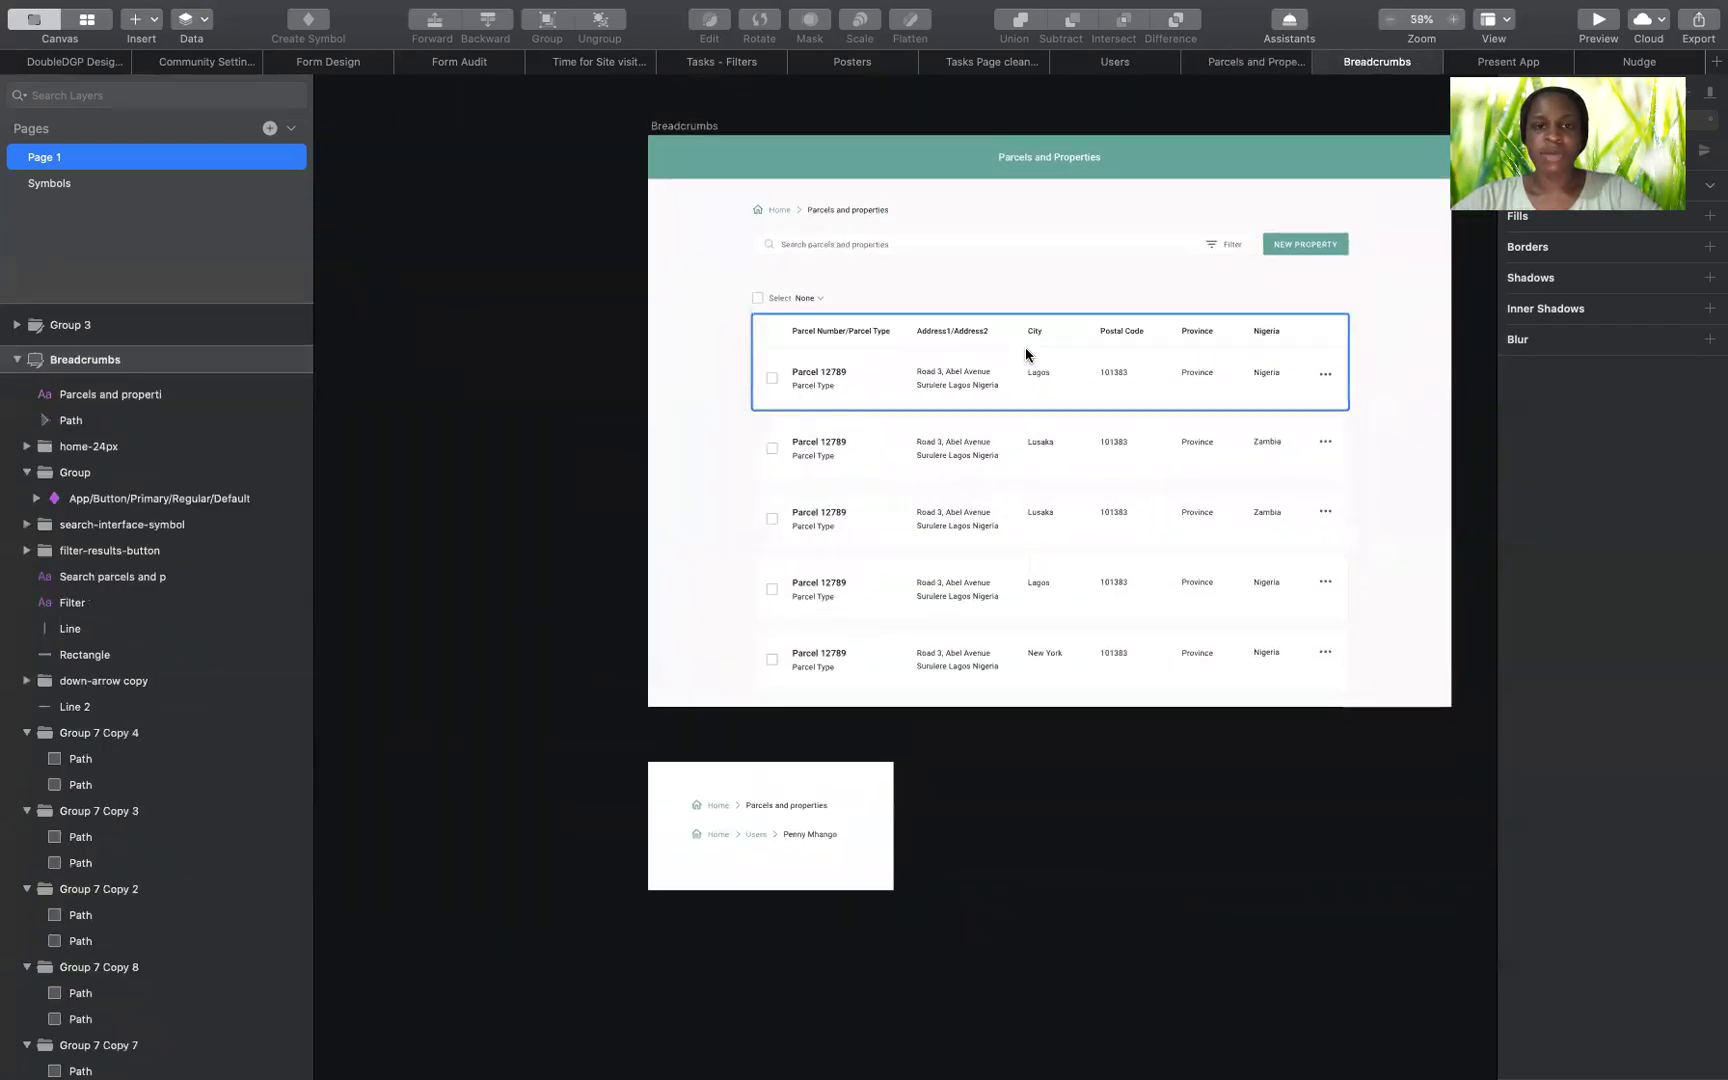
scroll(1025, 347, up, 3)
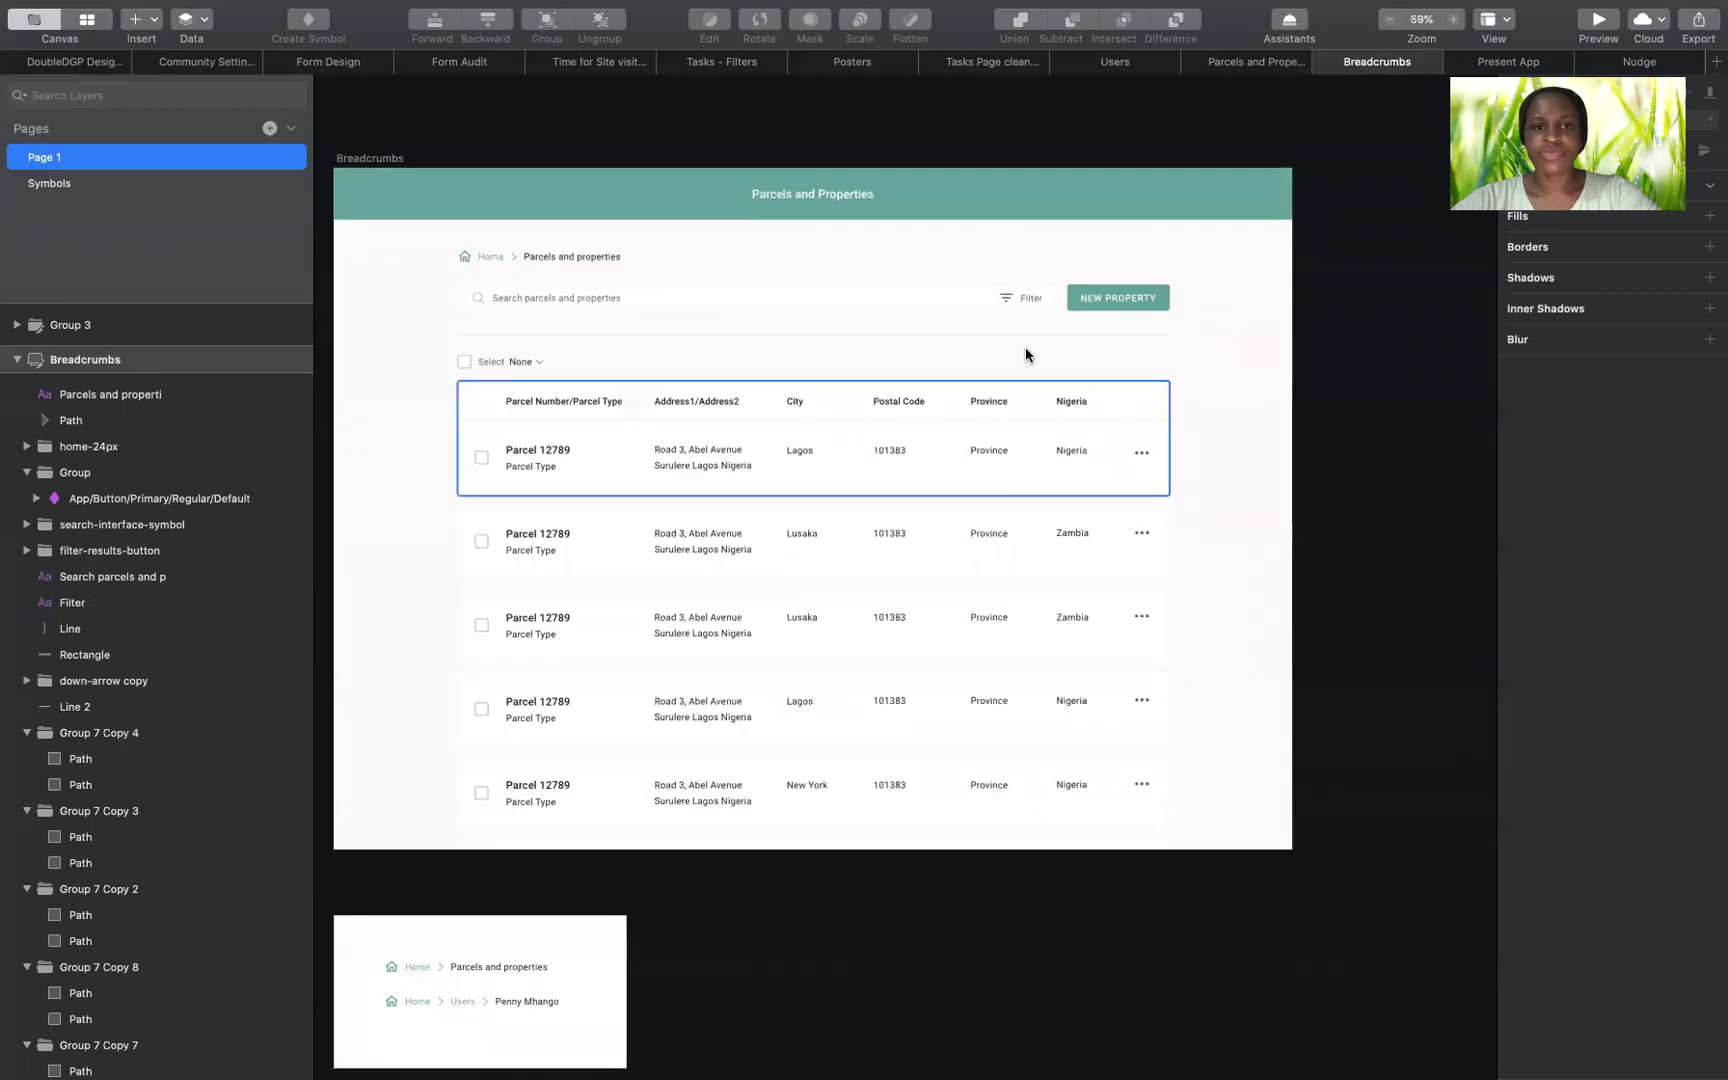
scroll(1025, 347, left, 3)
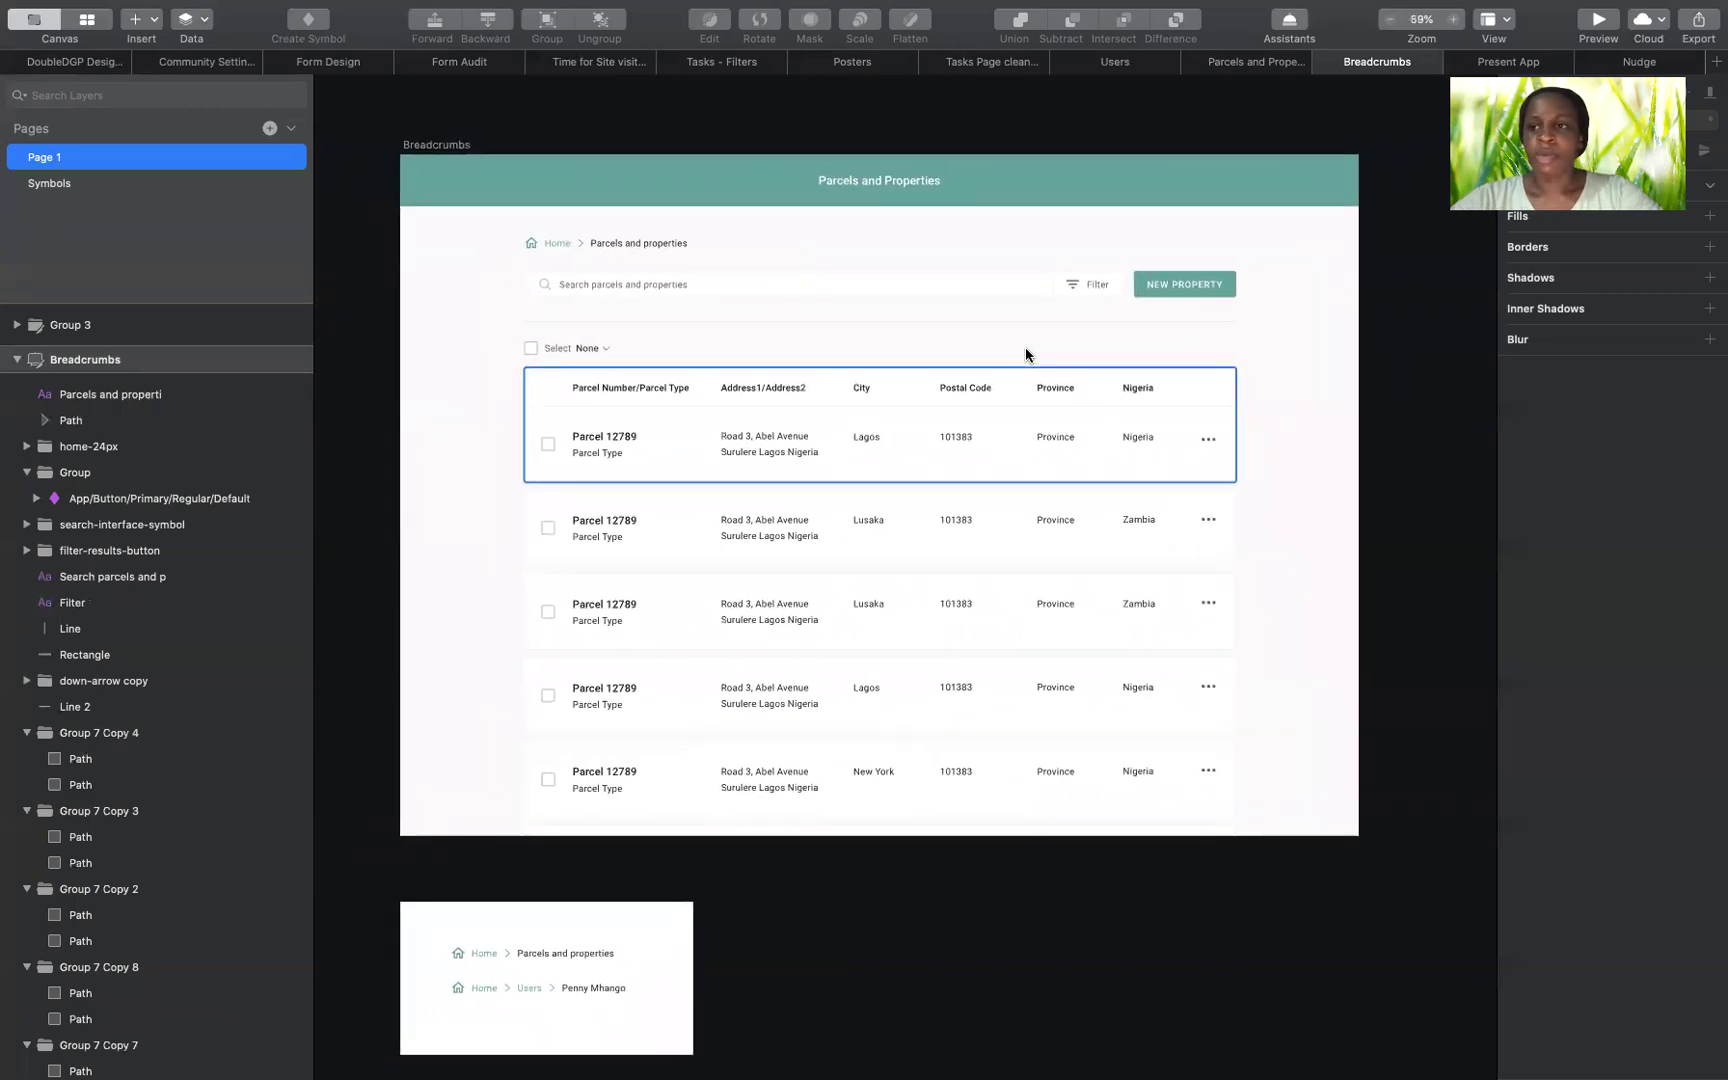
scroll(1025, 355, left, 1)
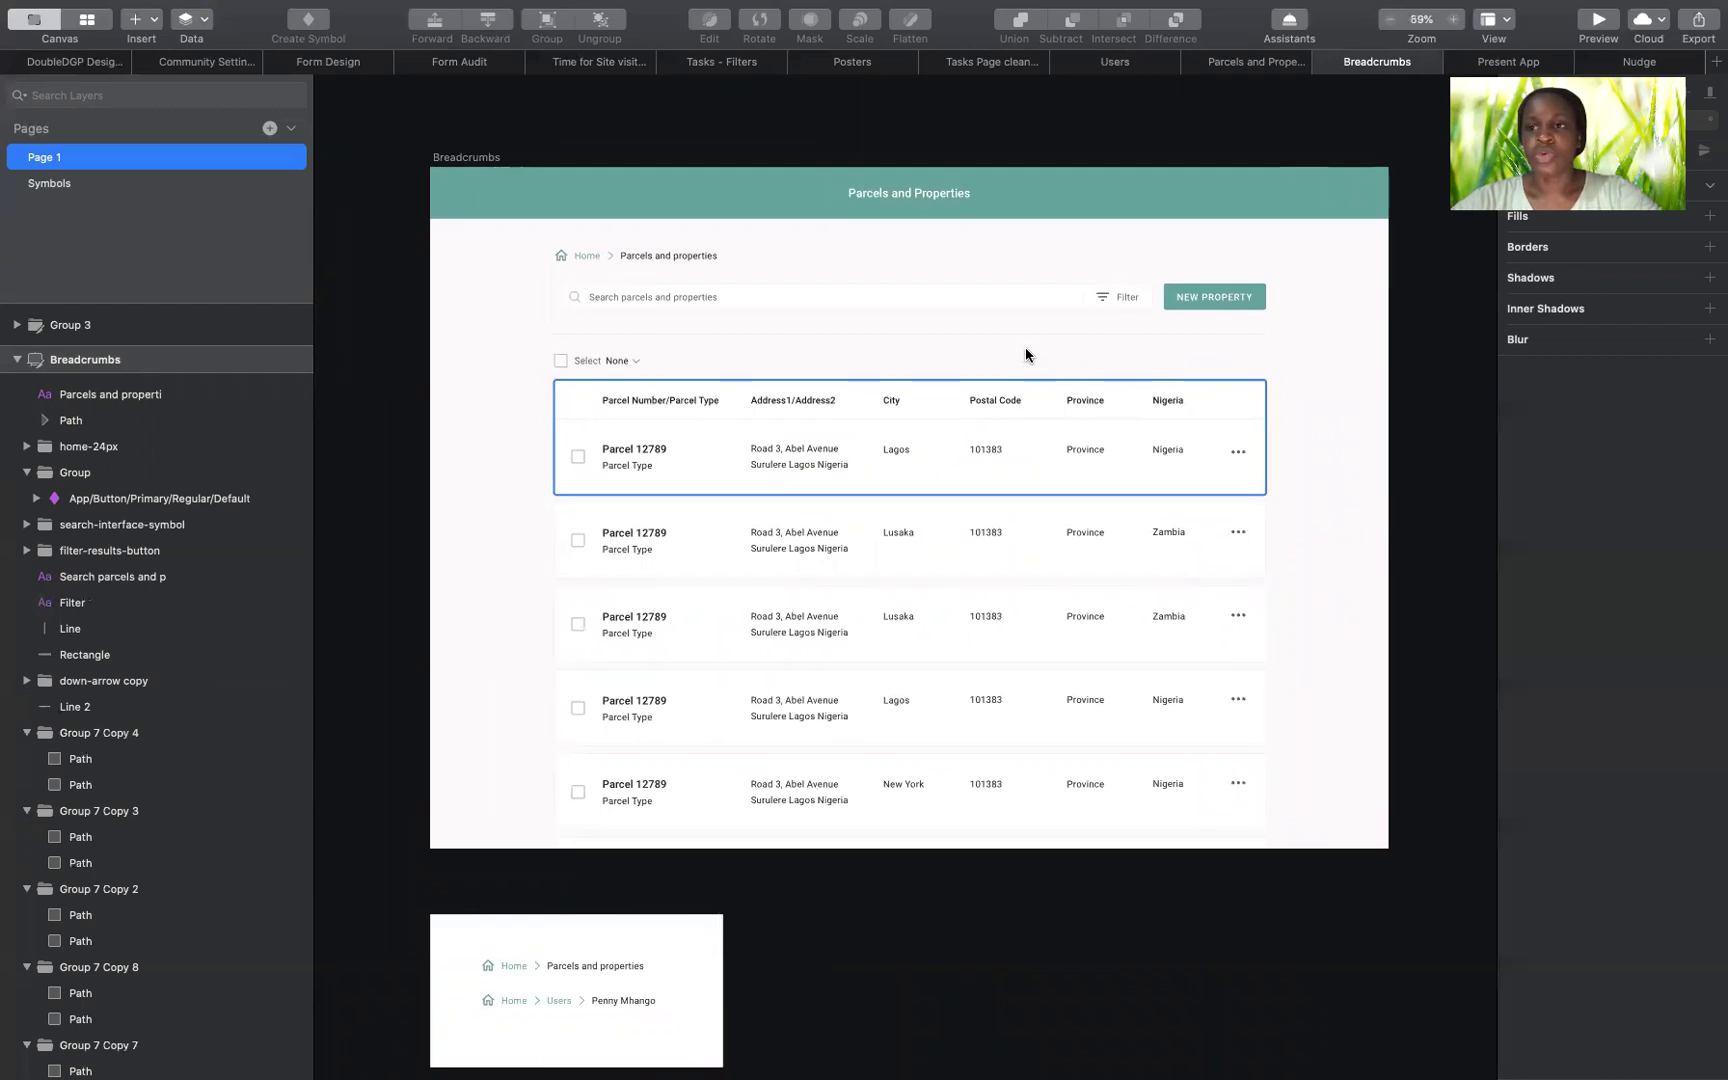
scroll(1025, 350, down, 2)
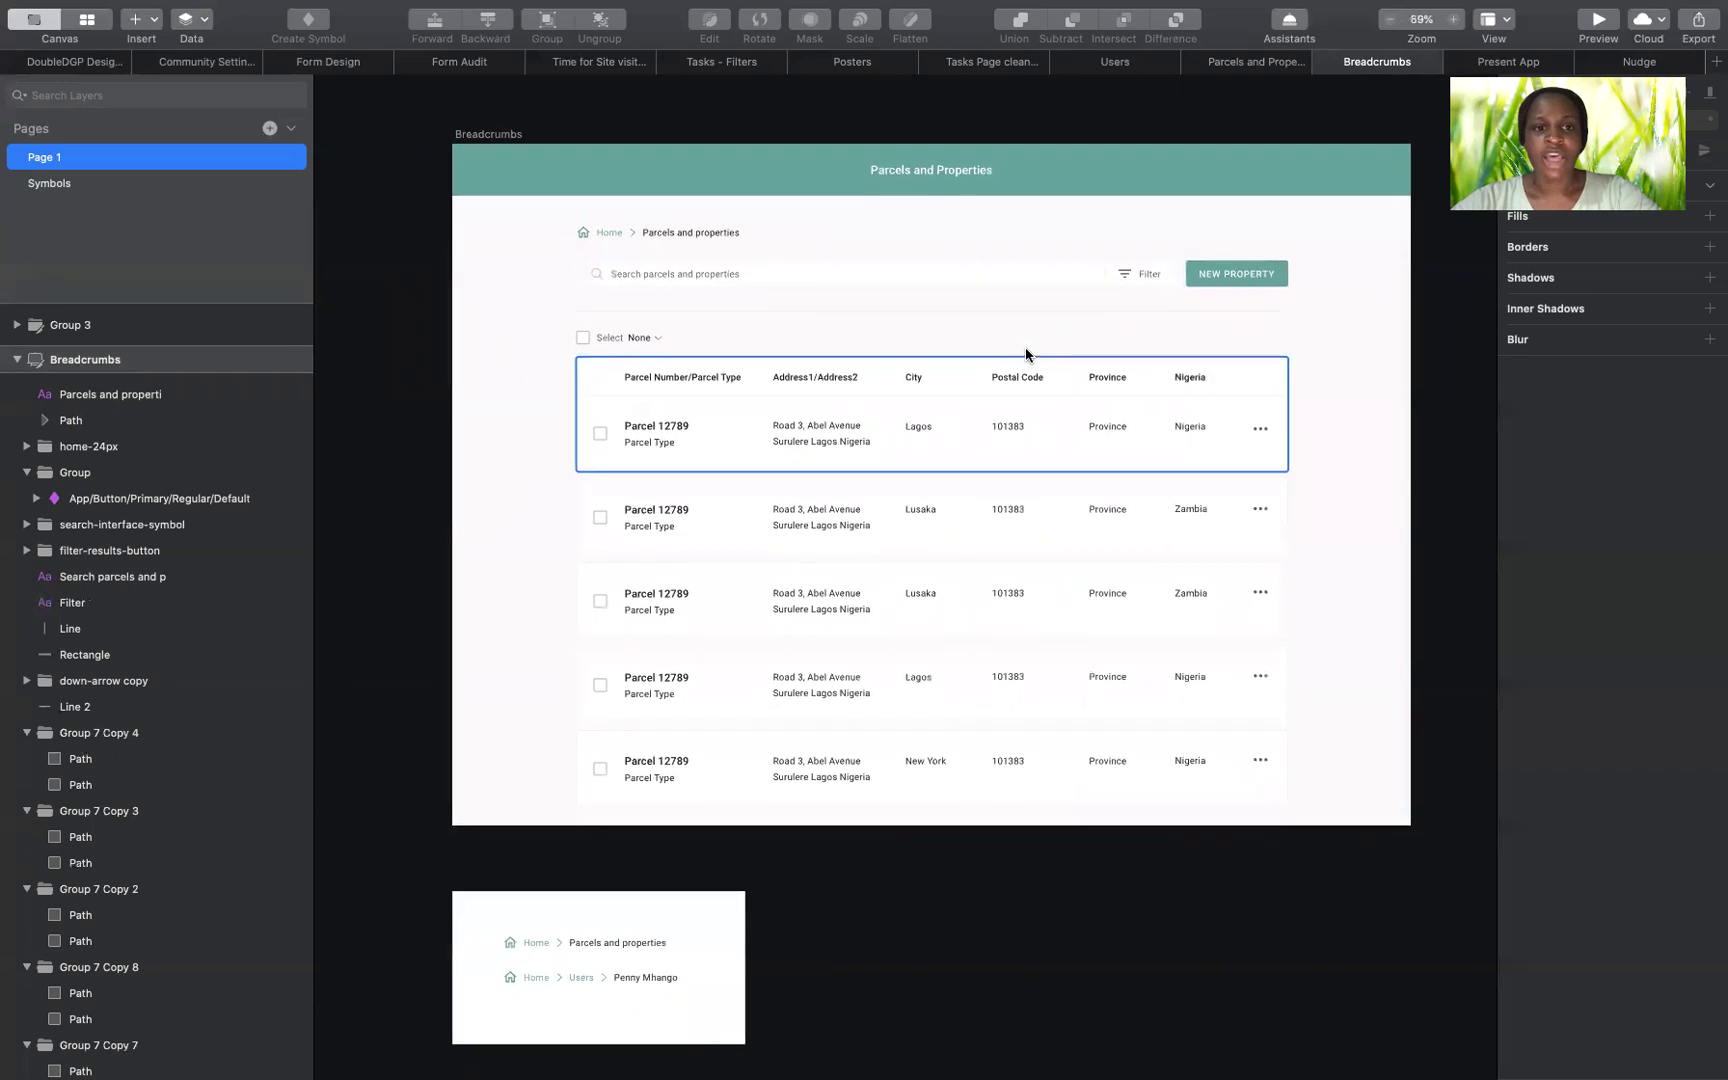
scroll(969, 227, left, 3)
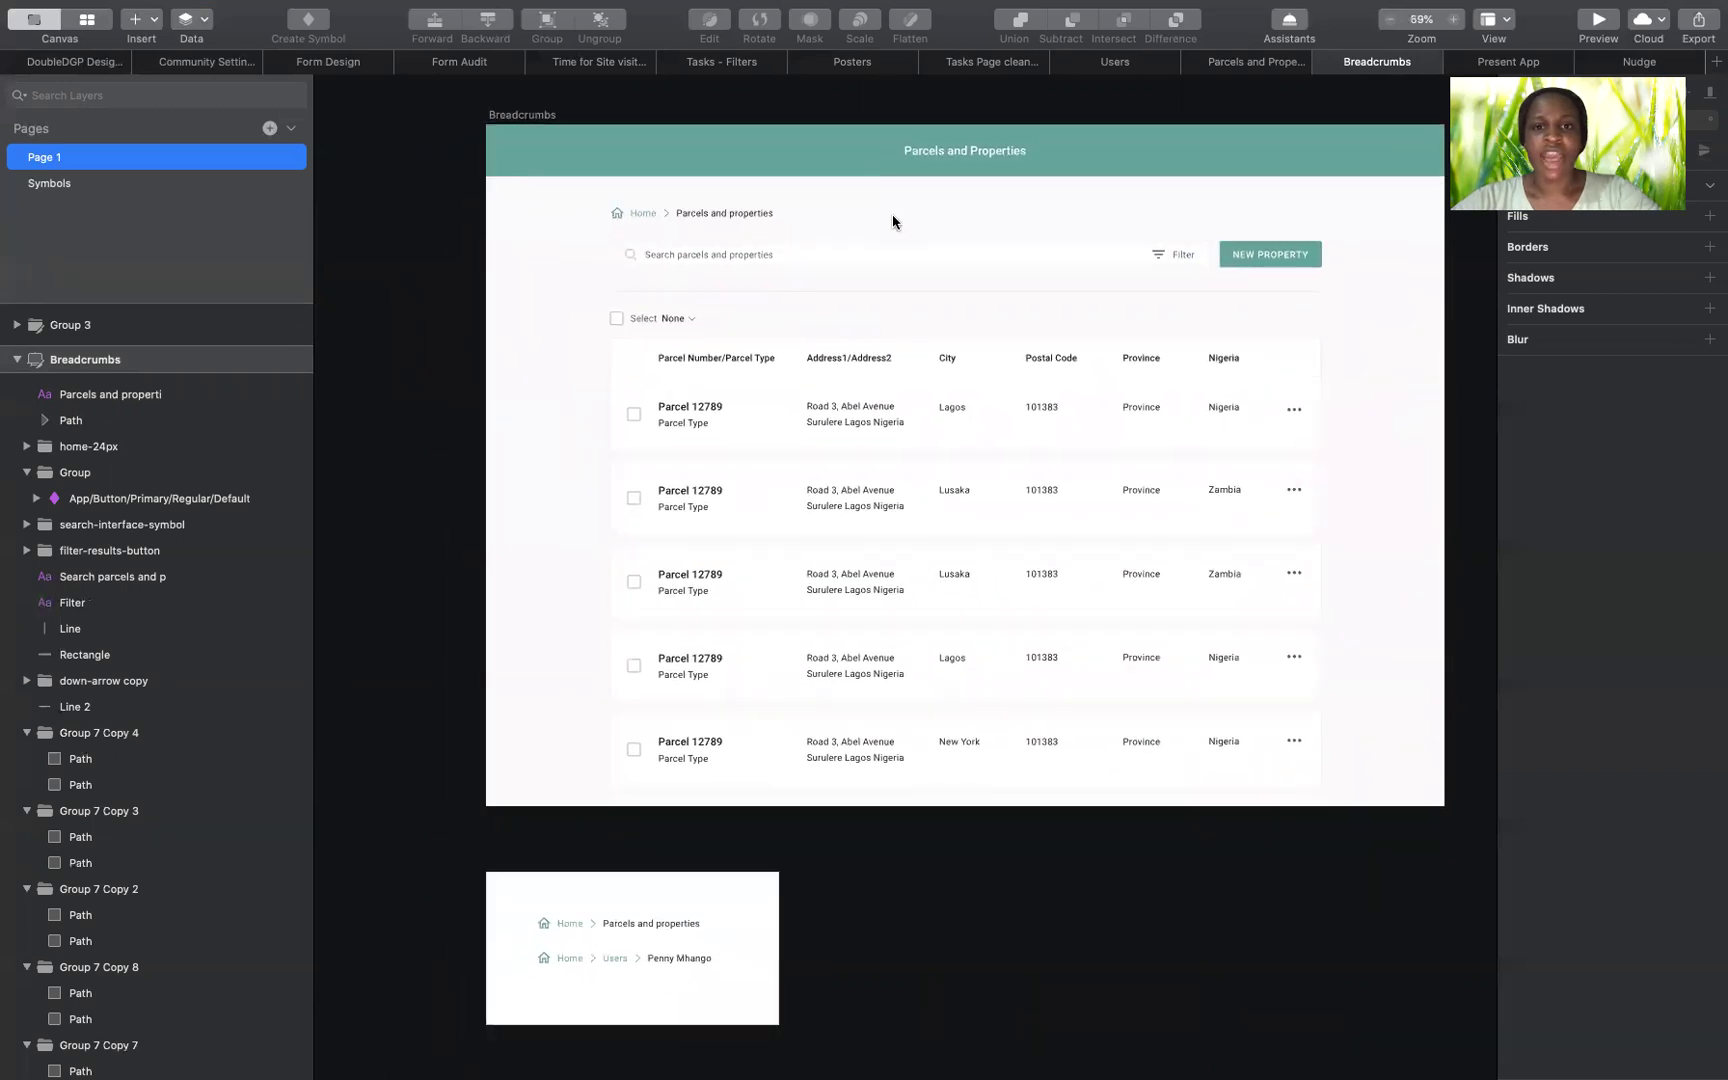
scroll(892, 215, up, 1)
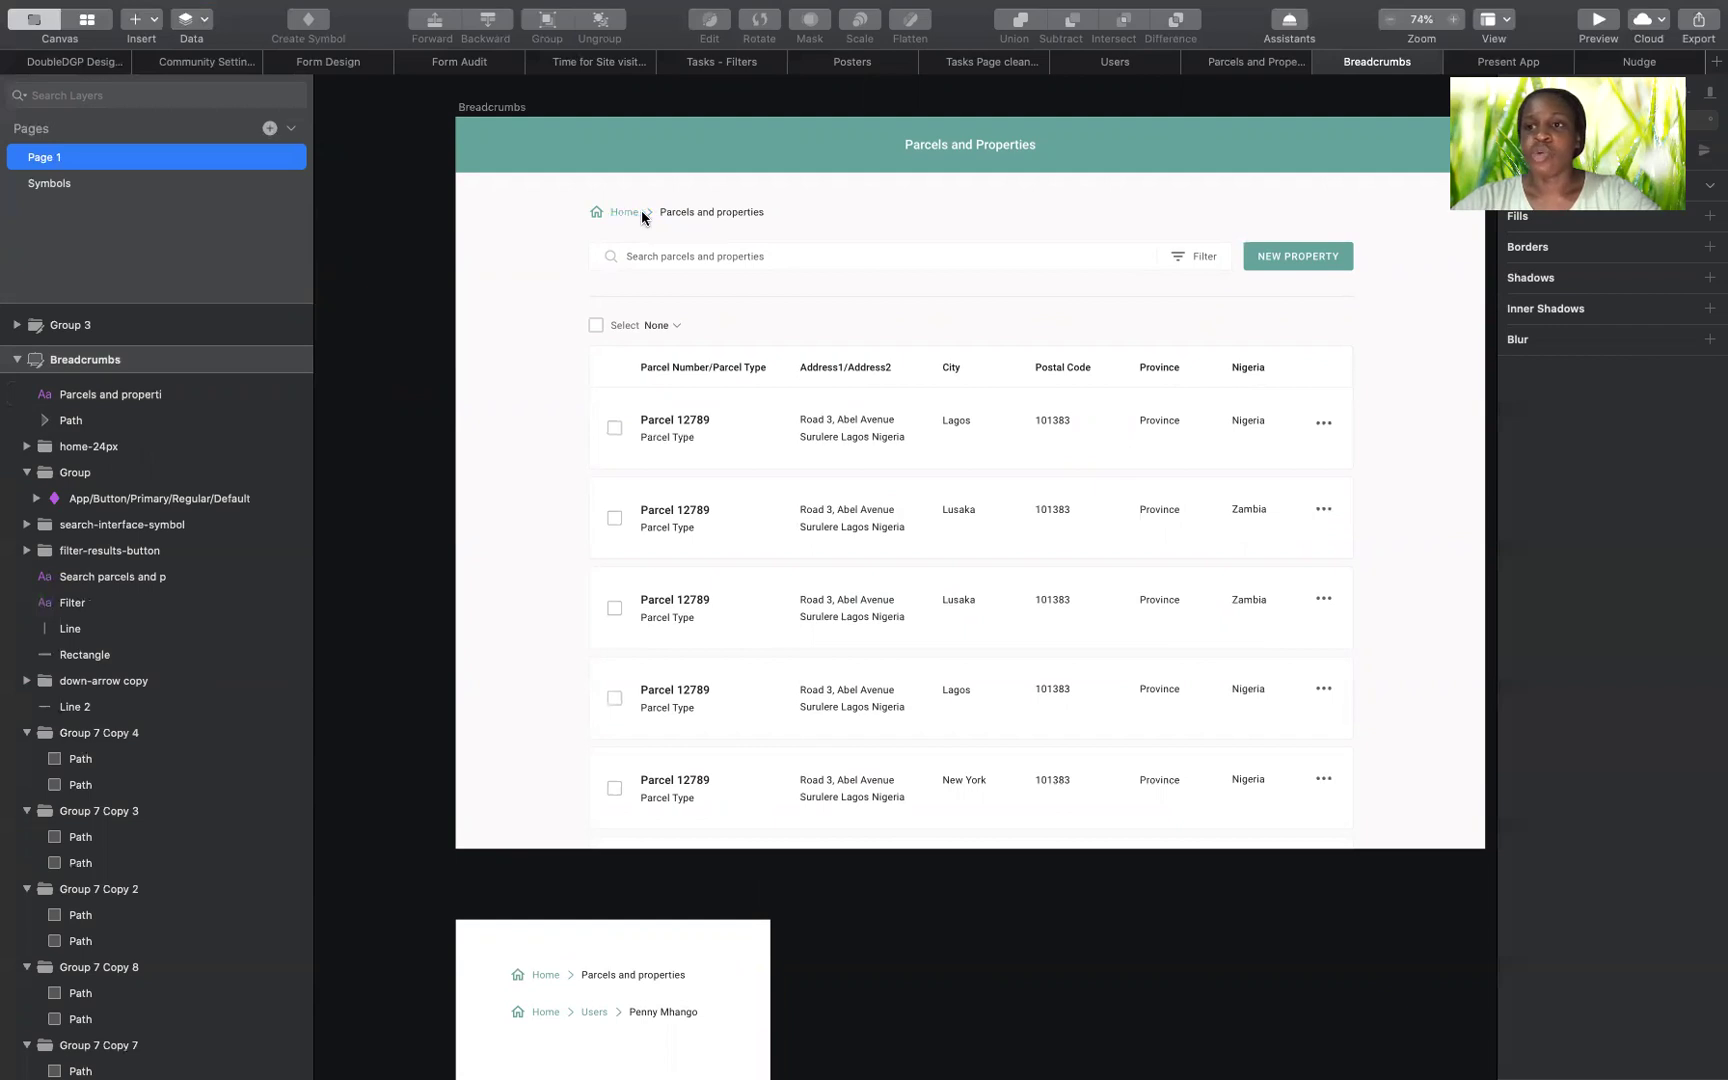
scroll(641, 211, down, 2)
scroll(638, 170, up, 2)
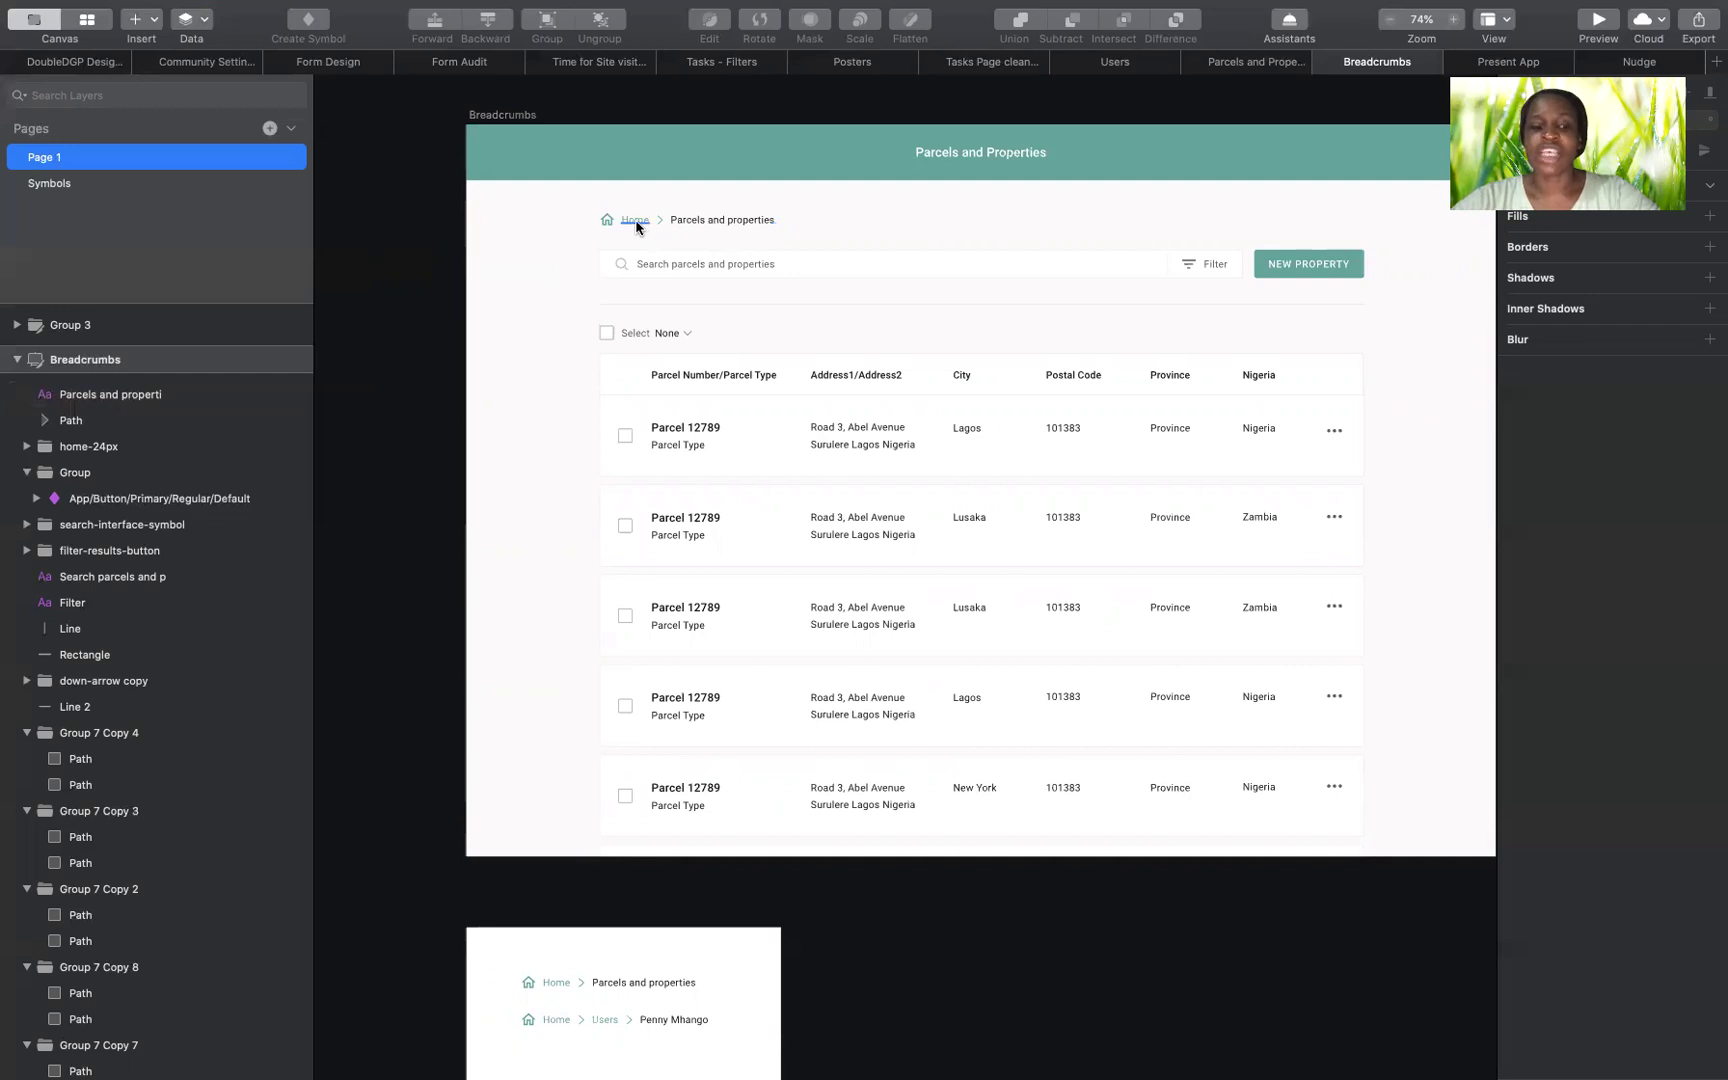
scroll(636, 227, down, 5)
scroll(563, 436, up, 3)
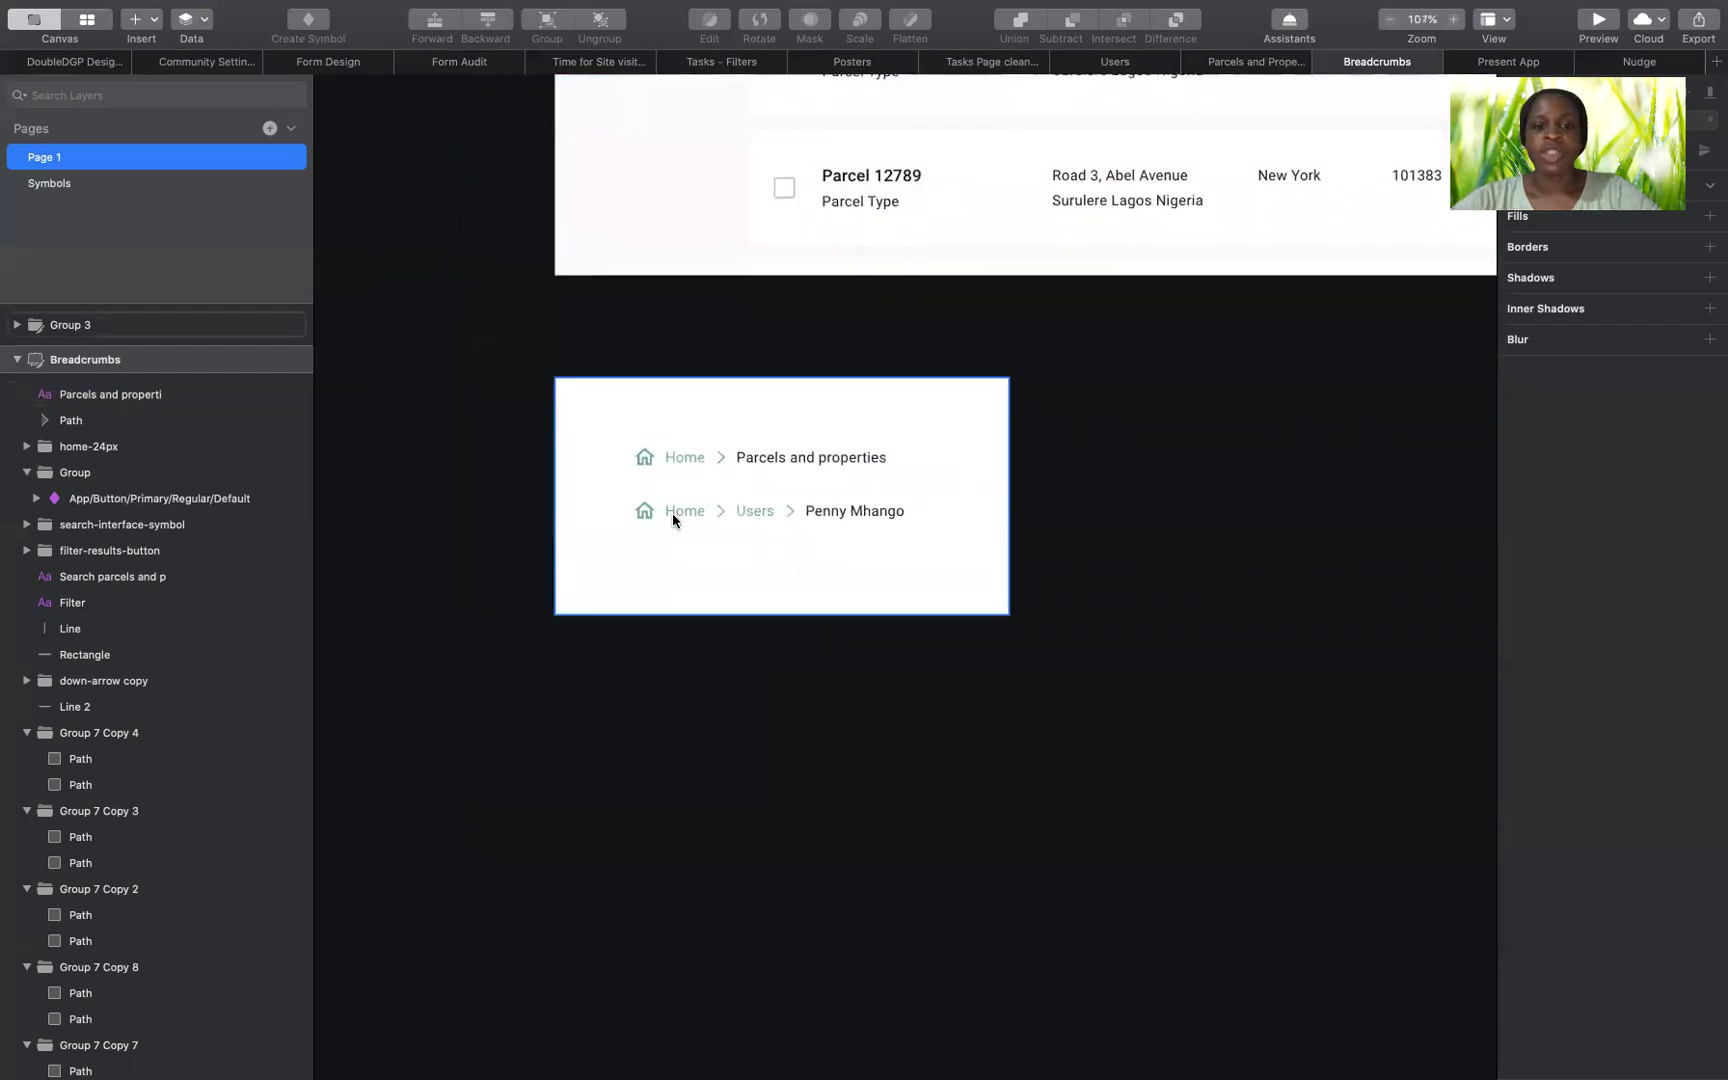
scroll(671, 520, up, 2)
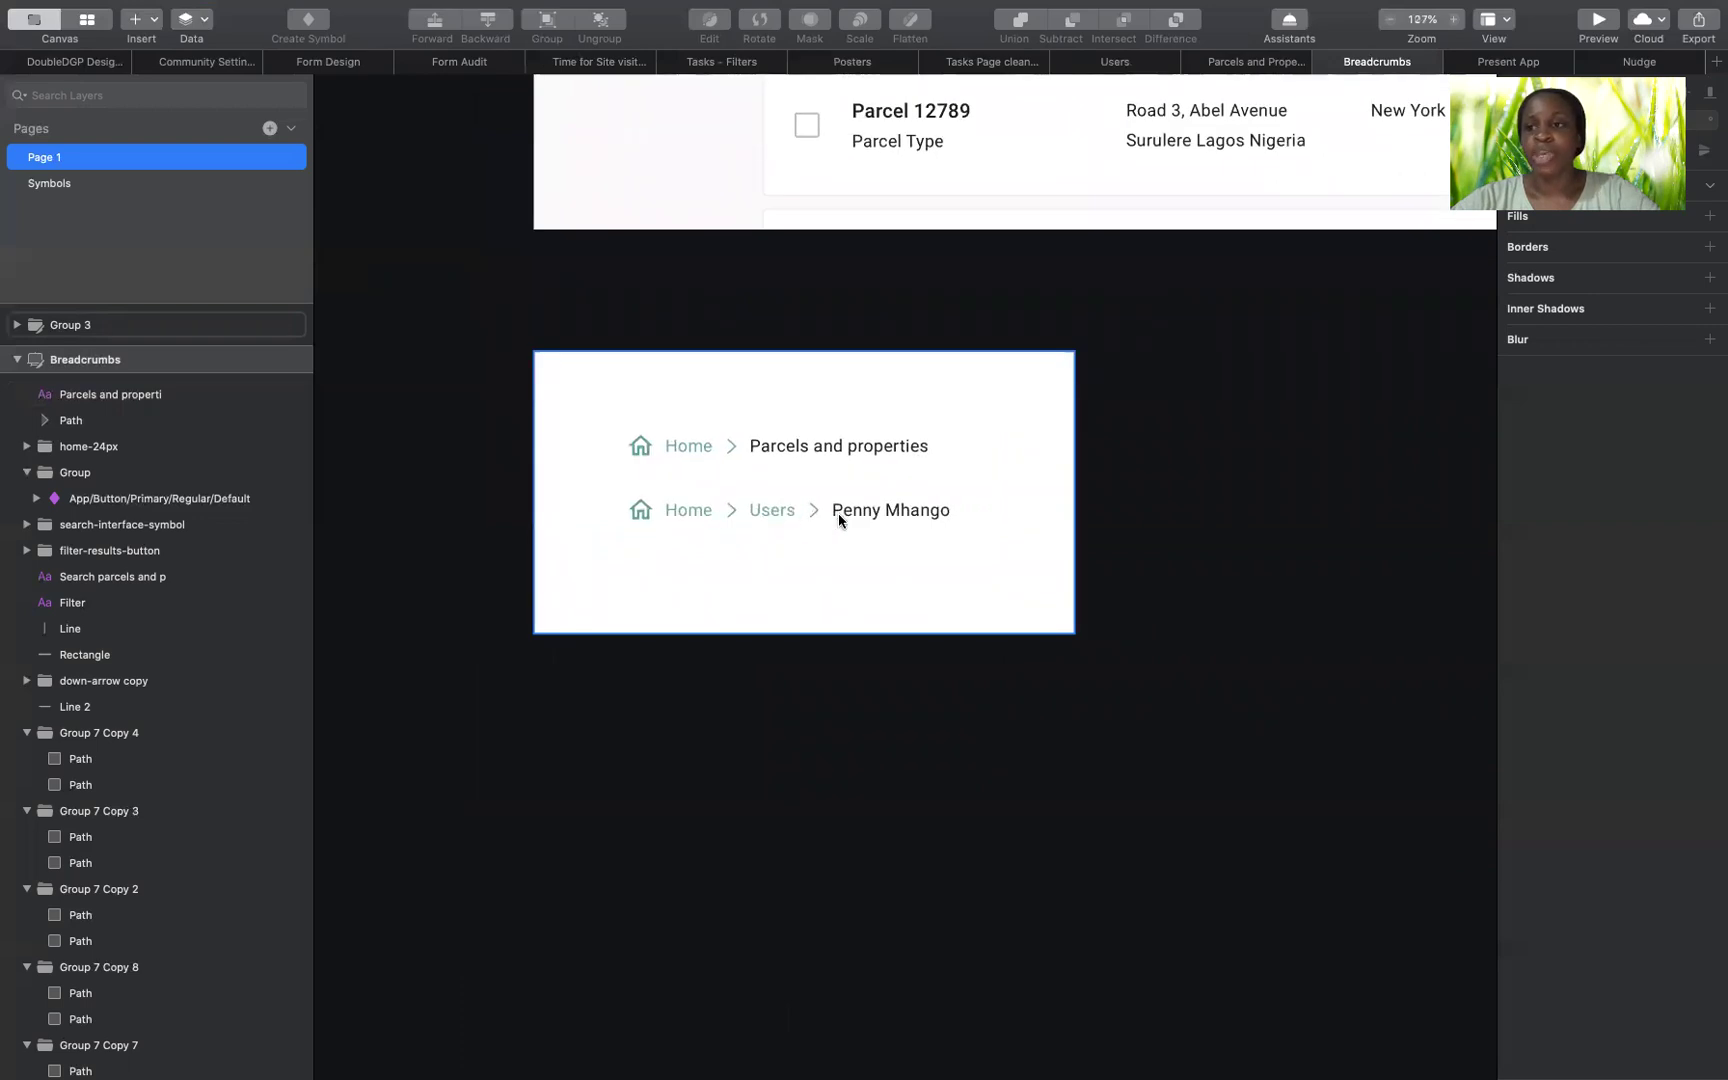
scroll(780, 500, down, 2)
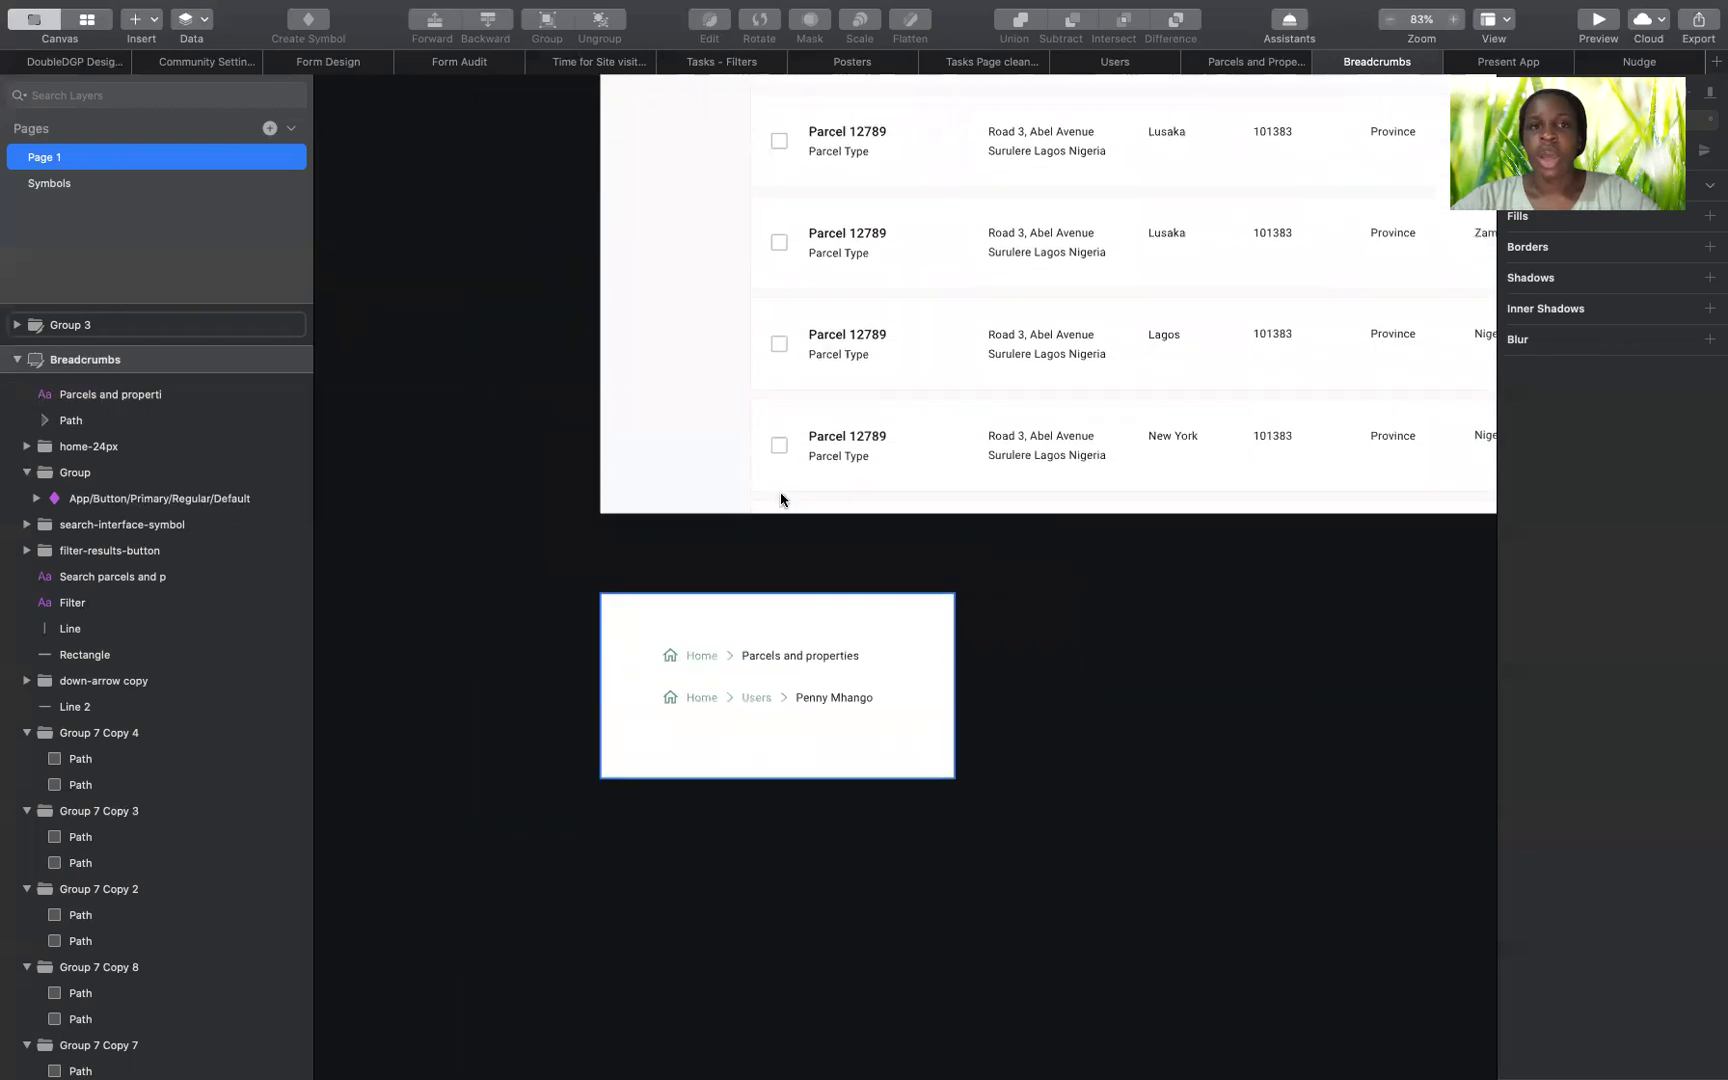
scroll(781, 500, up, 5)
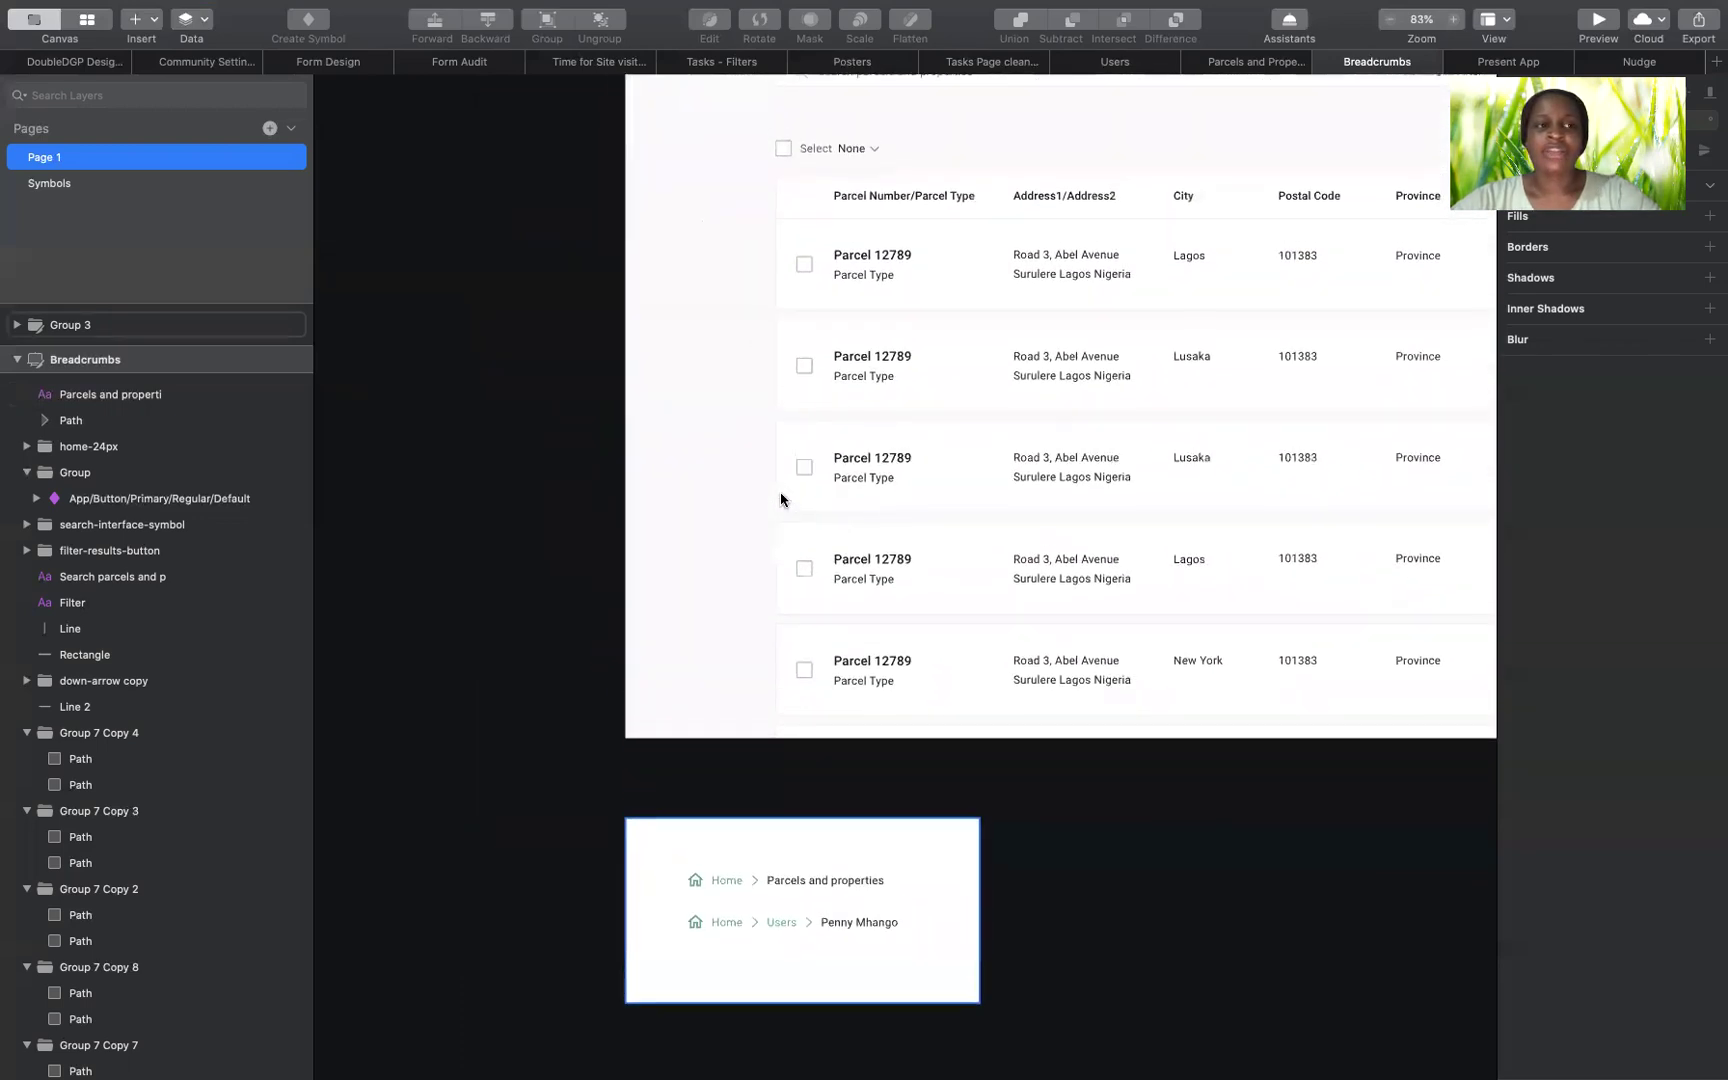
scroll(781, 500, up, 5)
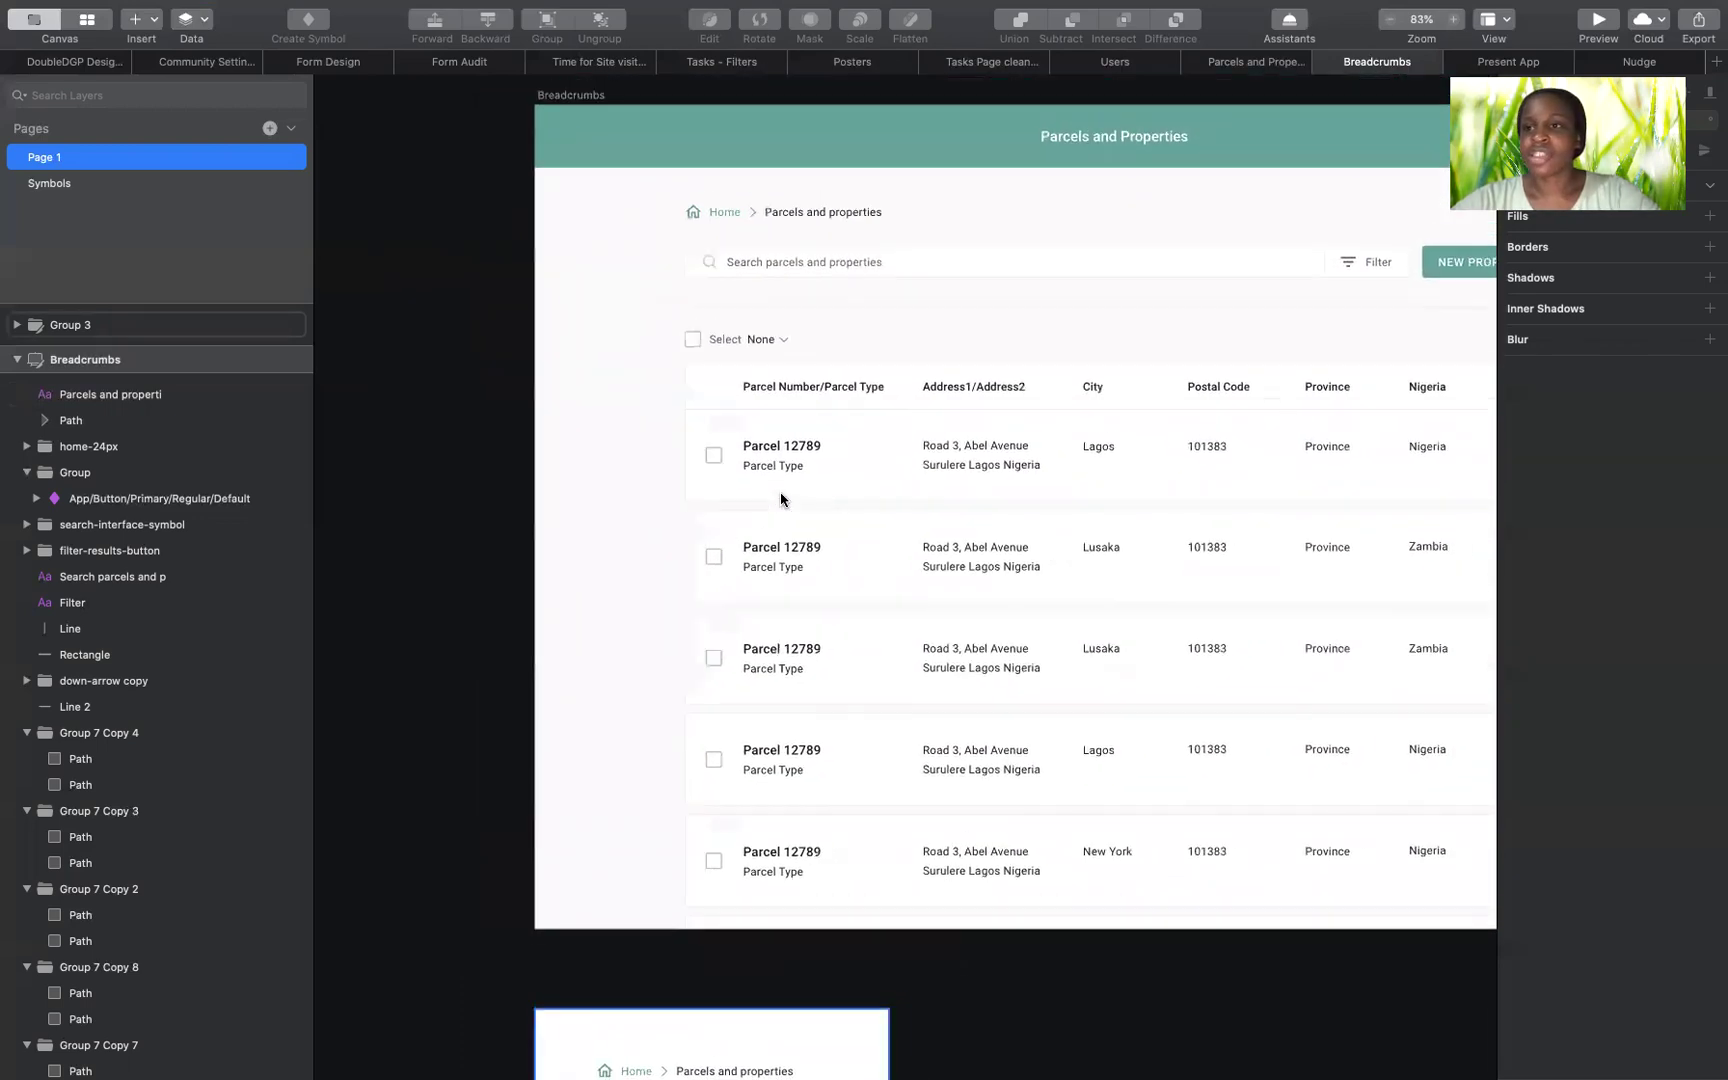
scroll(781, 499, right, 5)
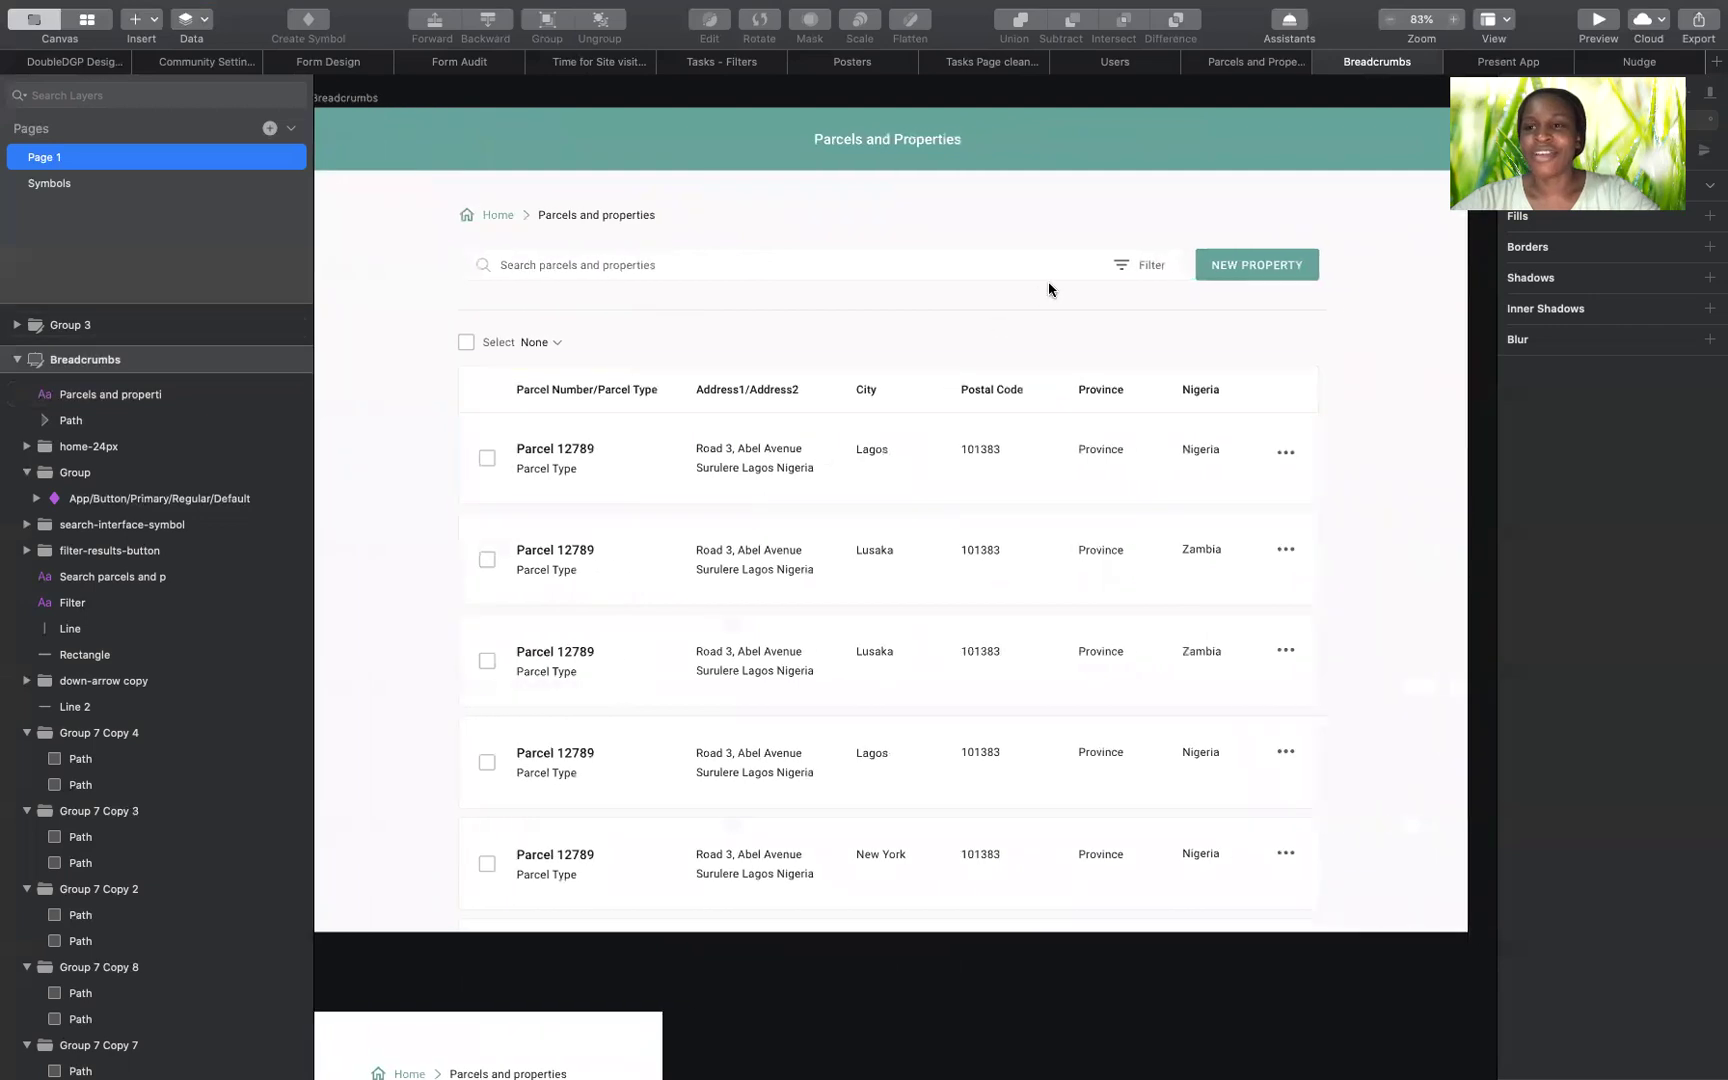